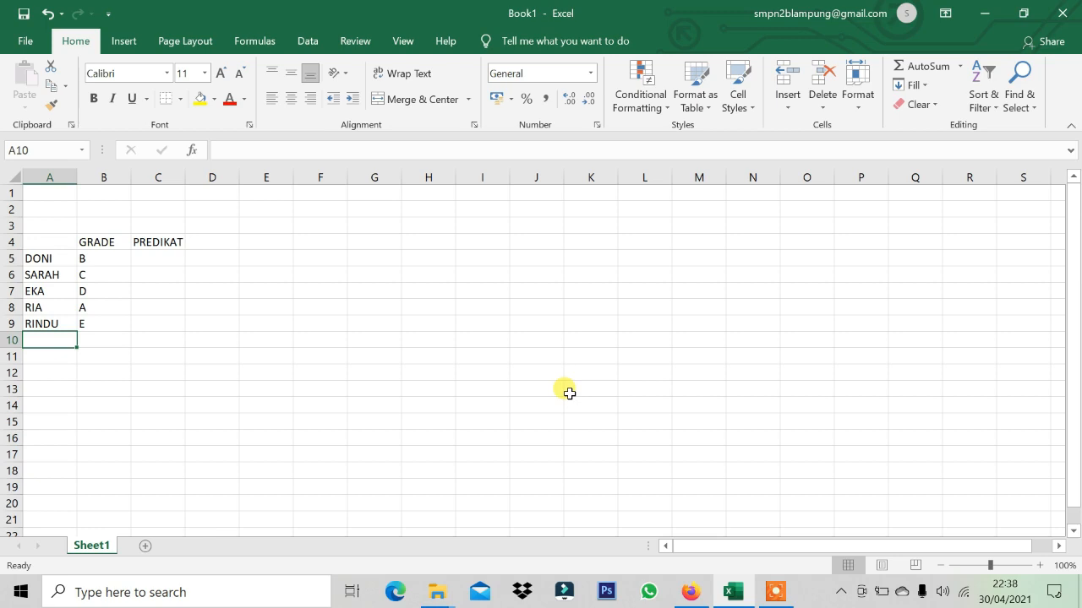
Look through the student names, their grades and the empty PREDIKAT column in rows 5 to 9
{"action": "key", "text": "Up"}
{"action": "key", "text": "Up"}
{"action": "key", "text": "Up"}
{"action": "key", "text": "Up"}
{"action": "key", "text": "Up"}
{"action": "key", "text": "Right"}
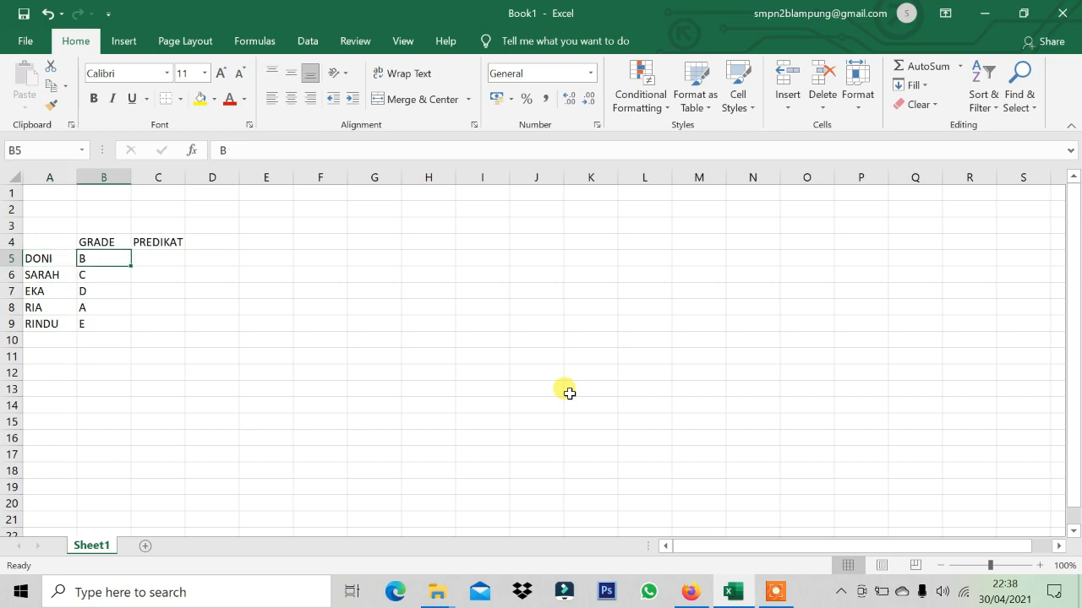
{"action": "key", "text": "Right"}
{"action": "key", "text": "Left"}
{"action": "key", "text": "Down"}
{"action": "key", "text": "Down"}
{"action": "key", "text": "Down"}
{"action": "key", "text": "Down"}
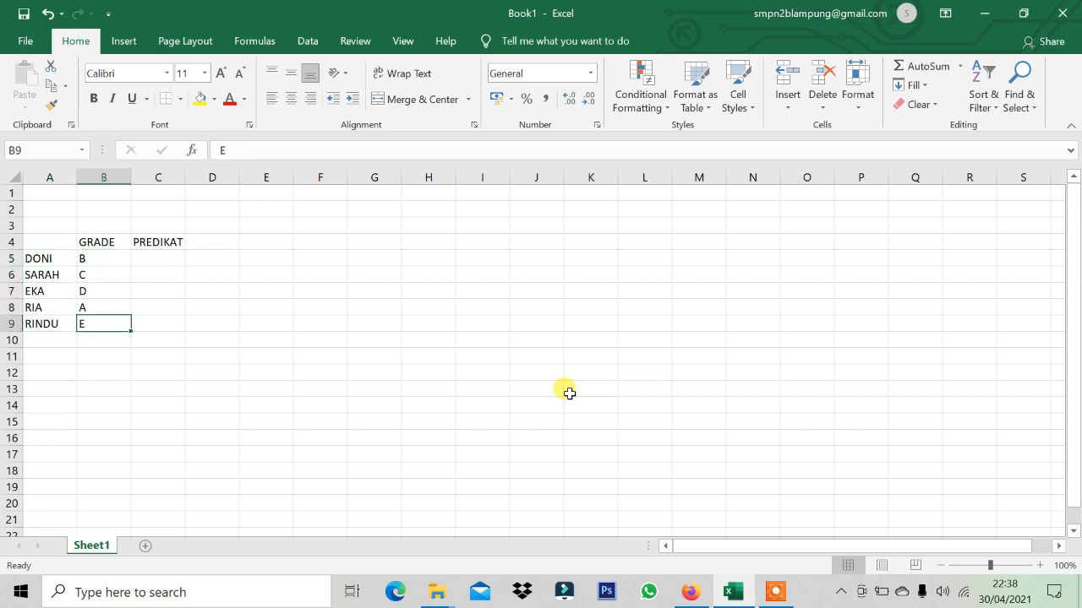
{"action": "key", "text": "Left"}
{"action": "key", "text": "Up"}
{"action": "key", "text": "Up"}
{"action": "key", "text": "Up"}
{"action": "key", "text": "Up"}
{"action": "key", "text": "Up"}
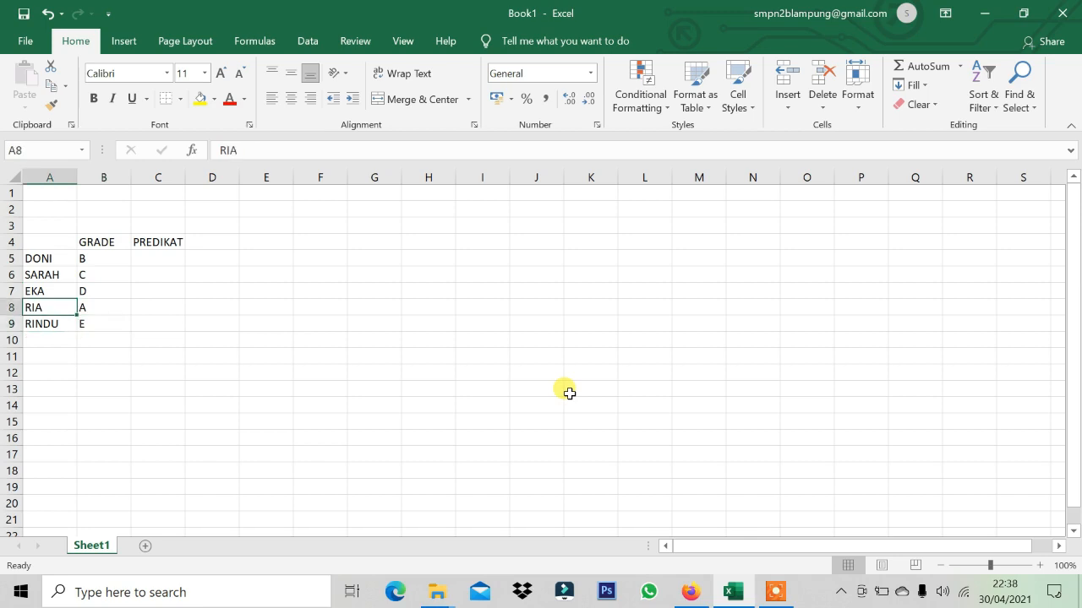
{"action": "key", "text": "Down"}
{"action": "key", "text": "Down"}
{"action": "key", "text": "Right"}
{"action": "key", "text": "Right"}
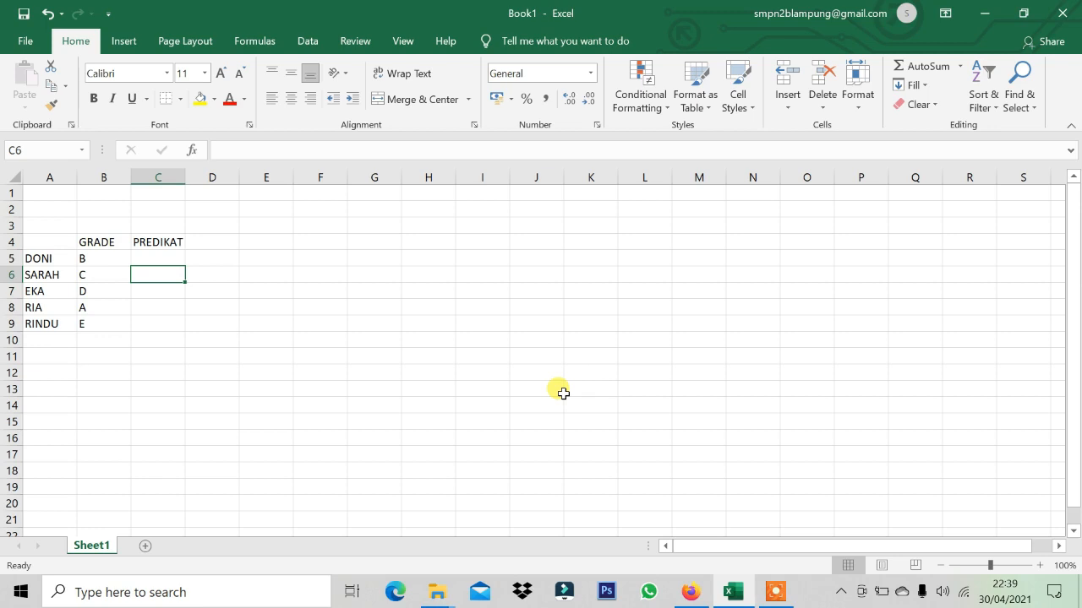
{"action": "key", "text": "Left"}
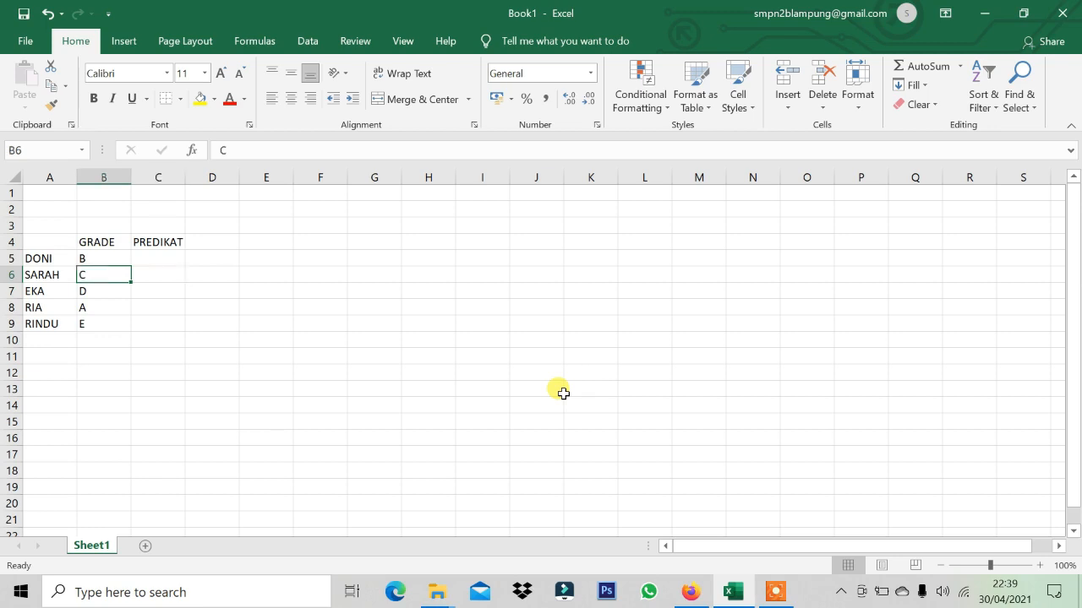
Start an IF formula in C5 that returns "SANGAT BAIK" when B5 equals "A", ready for its false argument
{"action": "key", "text": "Right"}
{"action": "key", "text": "Up"}
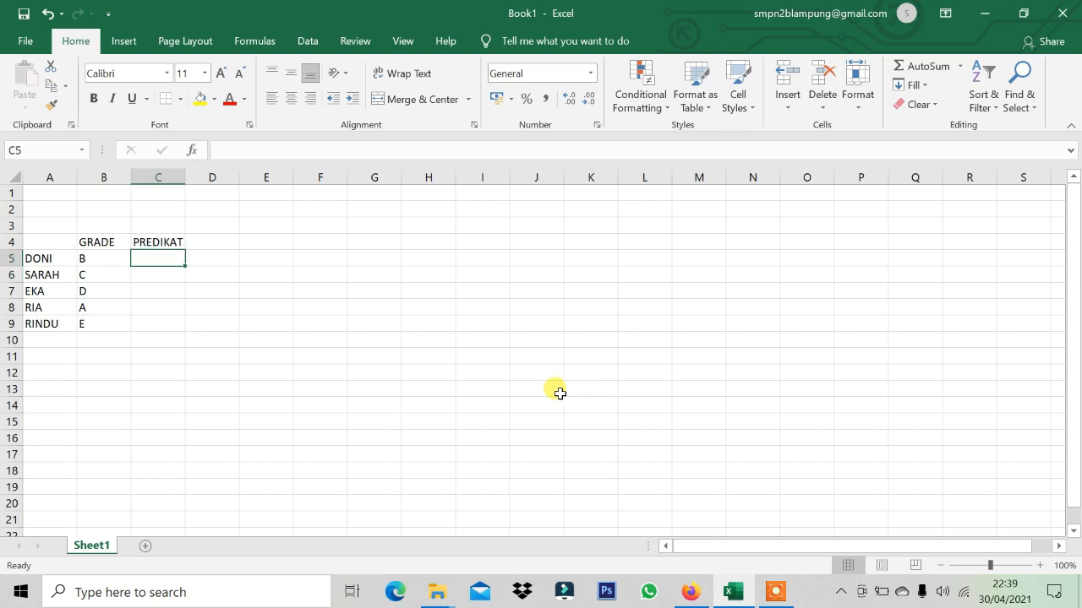
{"action": "type", "text": "="}
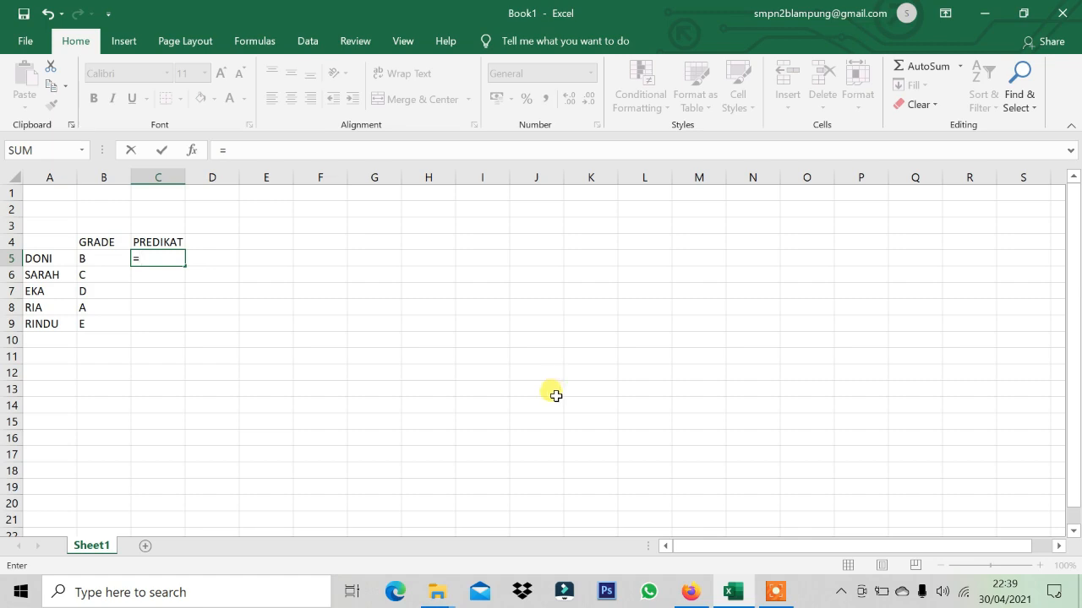
{"action": "type", "text": "IF("}
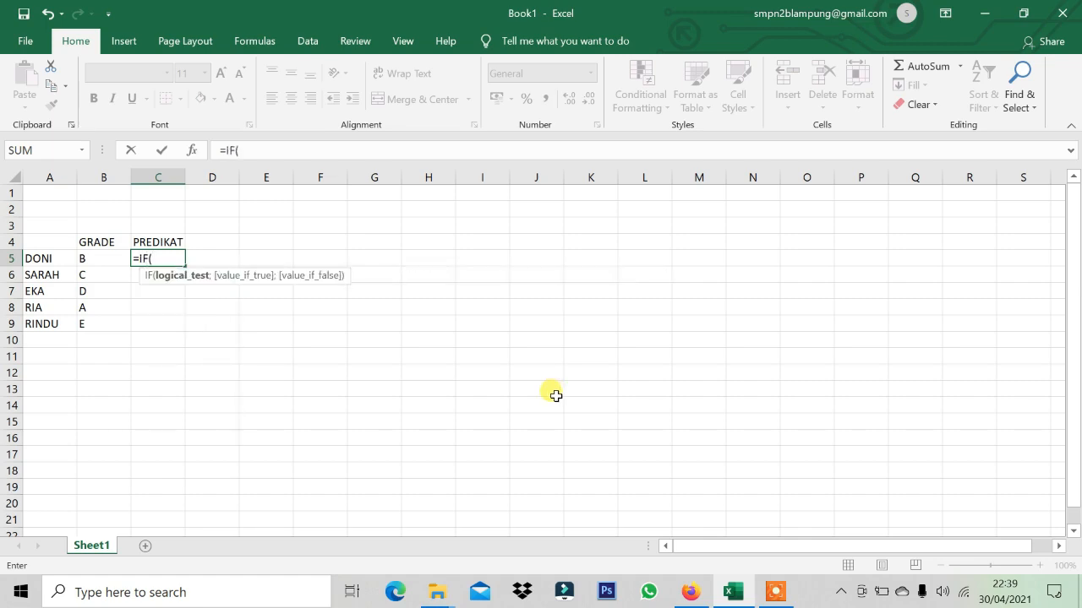
{"action": "key", "text": "Left"}
{"action": "key", "text": "Left"}
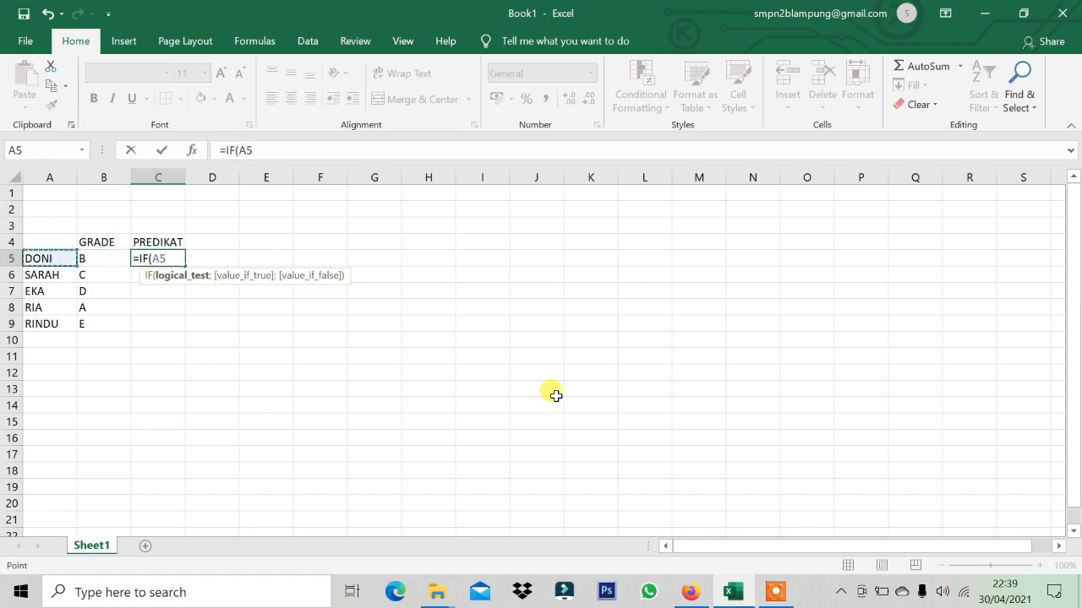
{"action": "key", "text": "Right"}
{"action": "type", "text": "=\"A"}
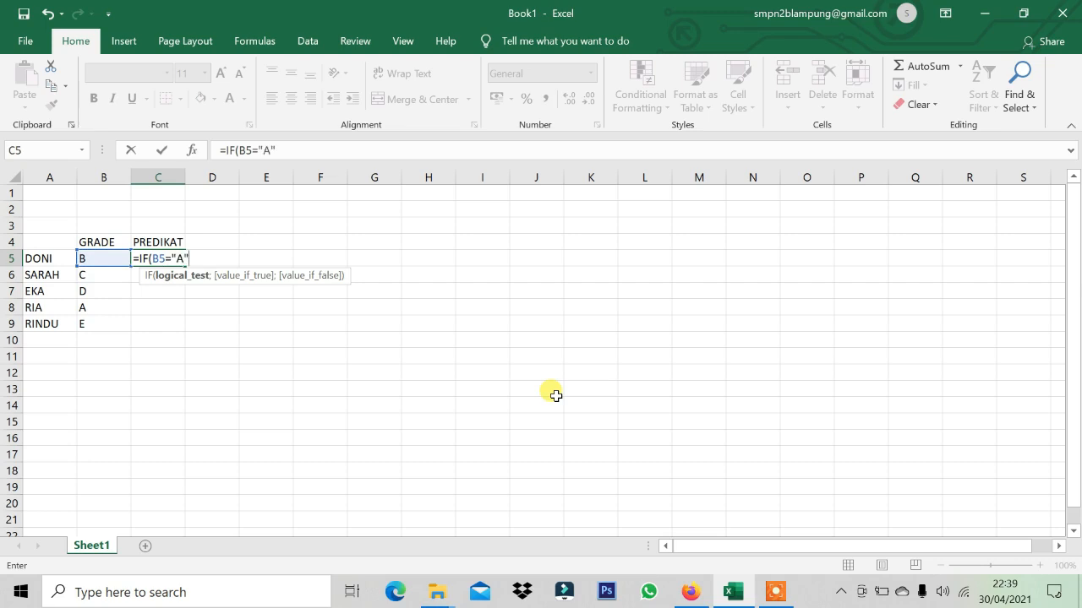
{"action": "type", "text": "\";"}
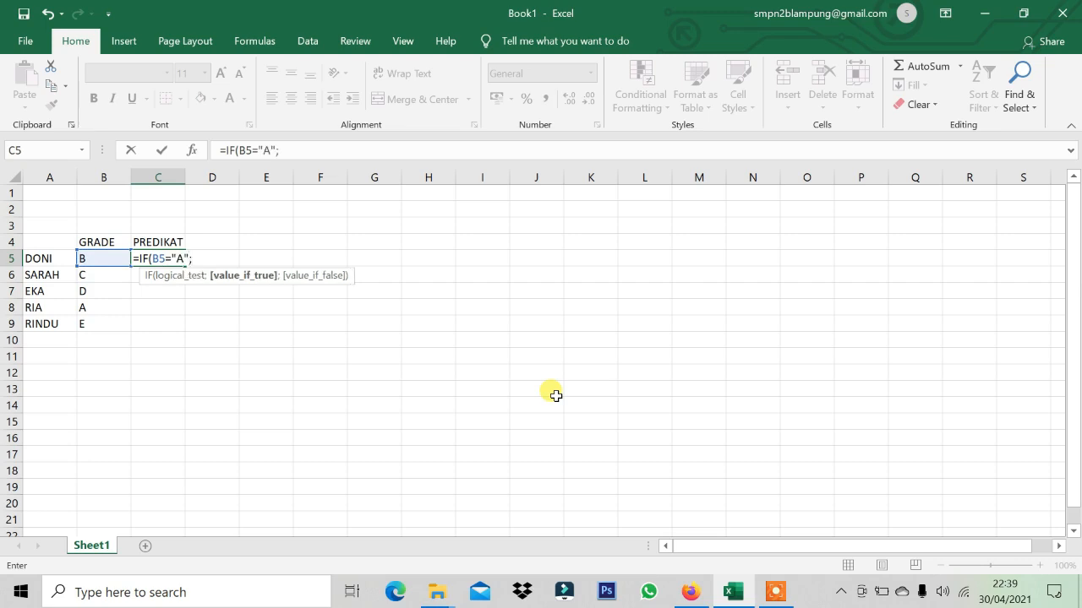
{"action": "type", "text": "\"SANGAT BAIK"}
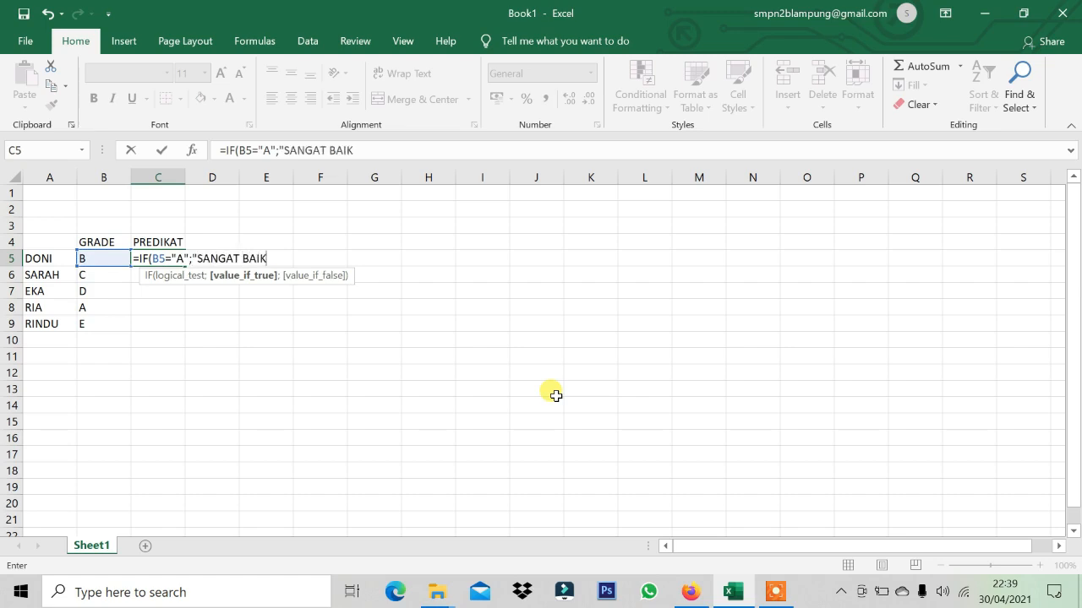
{"action": "type", "text": "\";"}
{"action": "key", "text": "Left"}
{"action": "type", "text": "=\""}
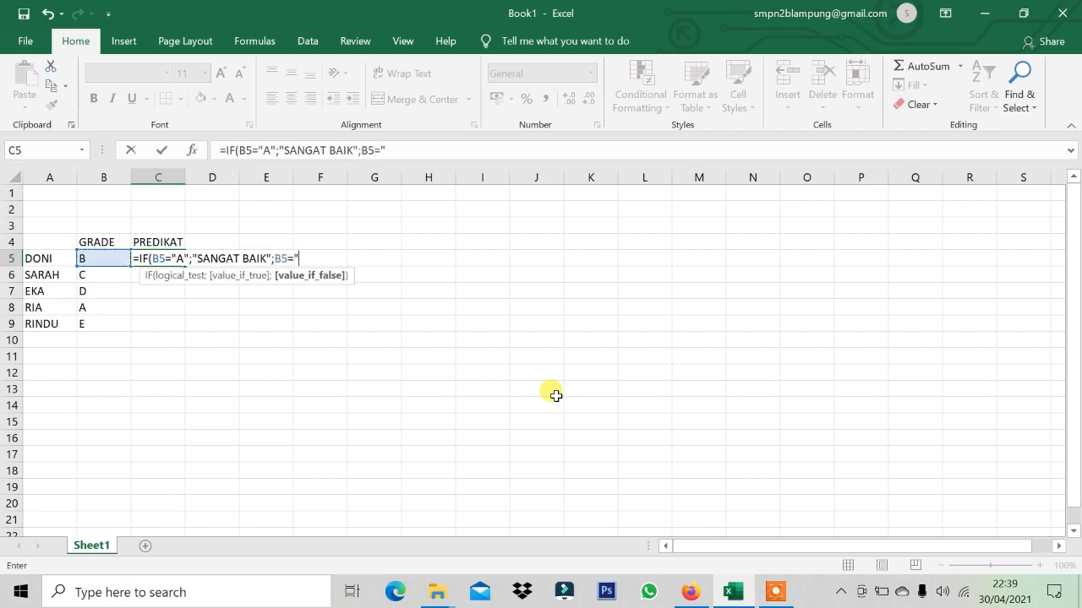
{"action": "type", "text": "B\";"}
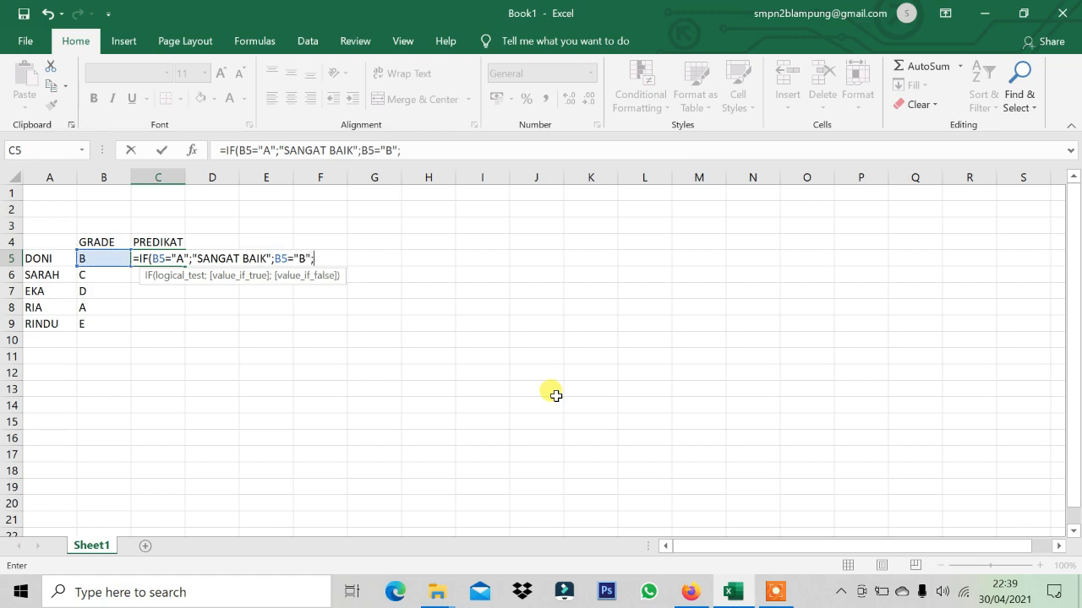
{"action": "key", "text": "BackSpace"}
{"action": "key", "text": "BackSpace"}
{"action": "key", "text": "BackSpace"}
{"action": "key", "text": "BackSpace"}
{"action": "key", "text": "BackSpace"}
{"action": "key", "text": "BackSpace"}
{"action": "key", "text": "BackSpace"}
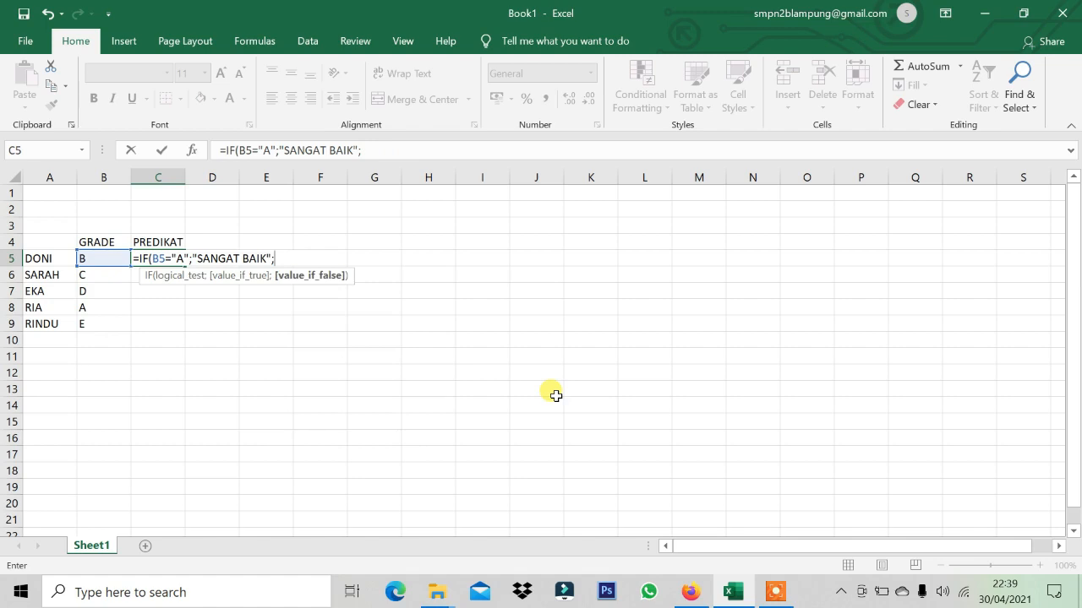
Nest a second IF in the C5 formula that returns "BAIK" when B5 equals "B"
{"action": "type", "text": "IF("}
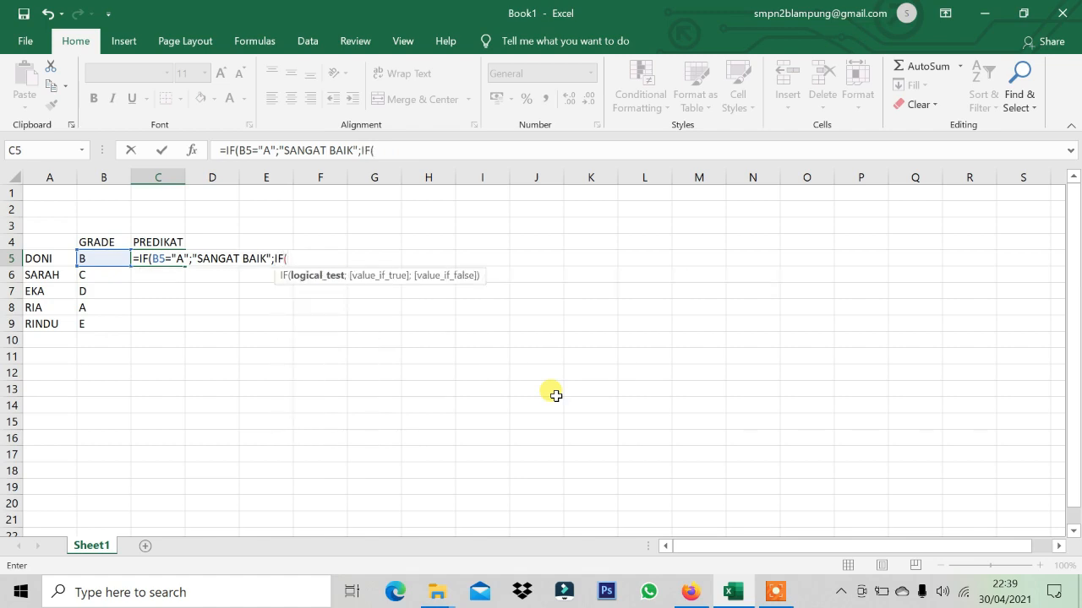
{"action": "key", "text": "Left"}
{"action": "key", "text": "Left"}
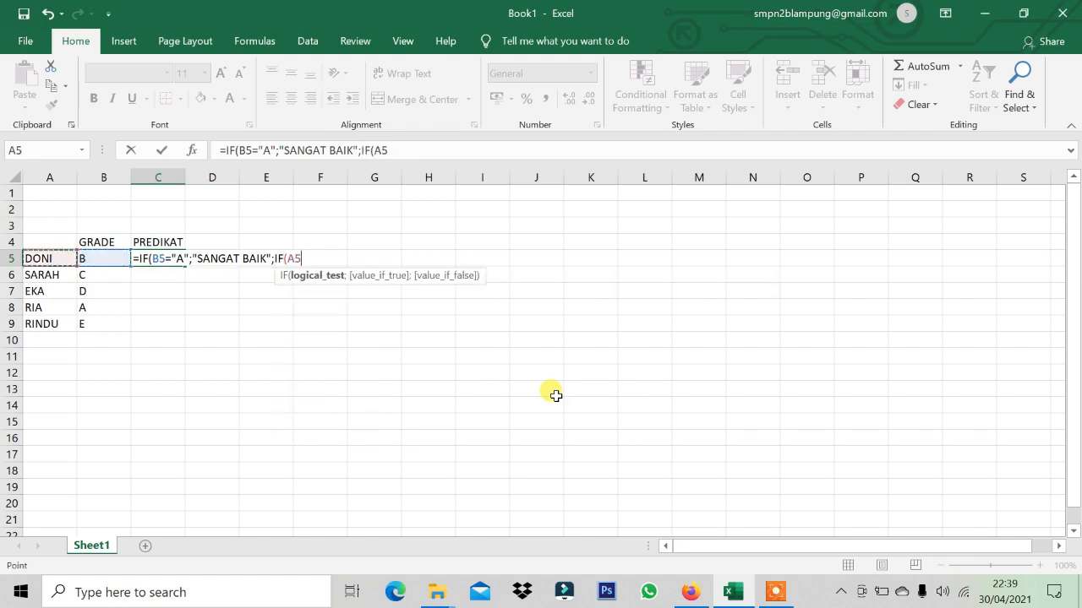
{"action": "key", "text": "Right"}
{"action": "type", "text": ";"}
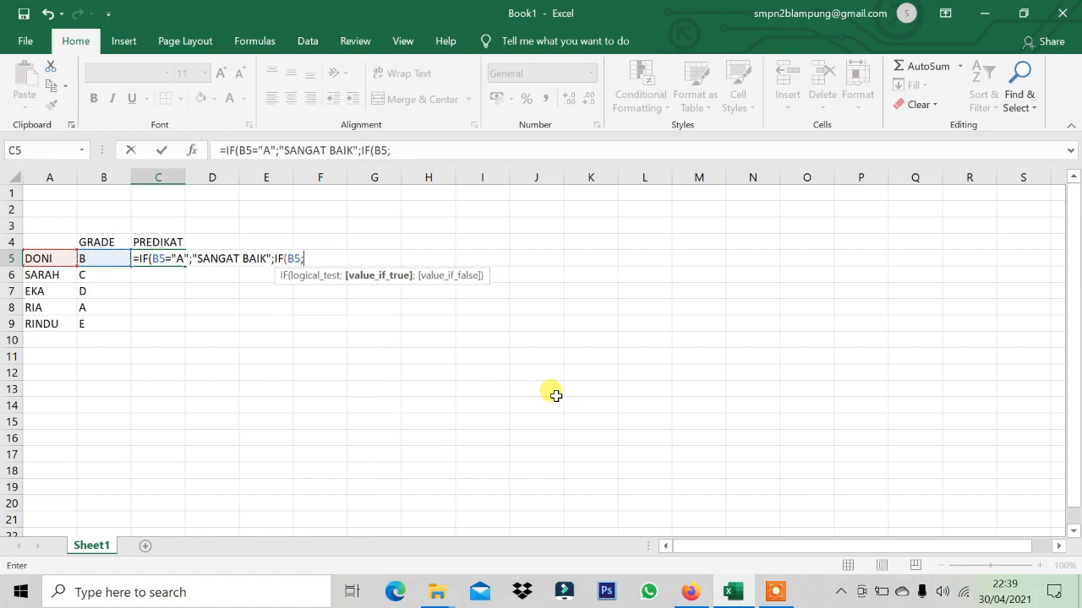
{"action": "key", "text": "BackSpace"}
{"action": "type", "text": "=\""}
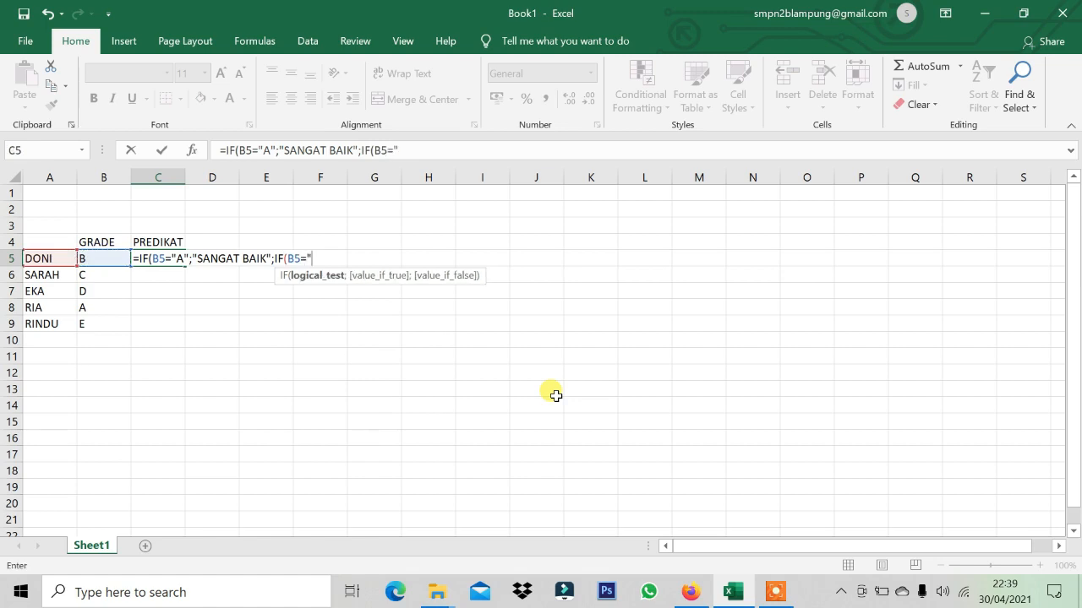
{"action": "type", "text": "B"}
{"action": "type", "text": "\";"}
{"action": "type", "text": "\"BA"}
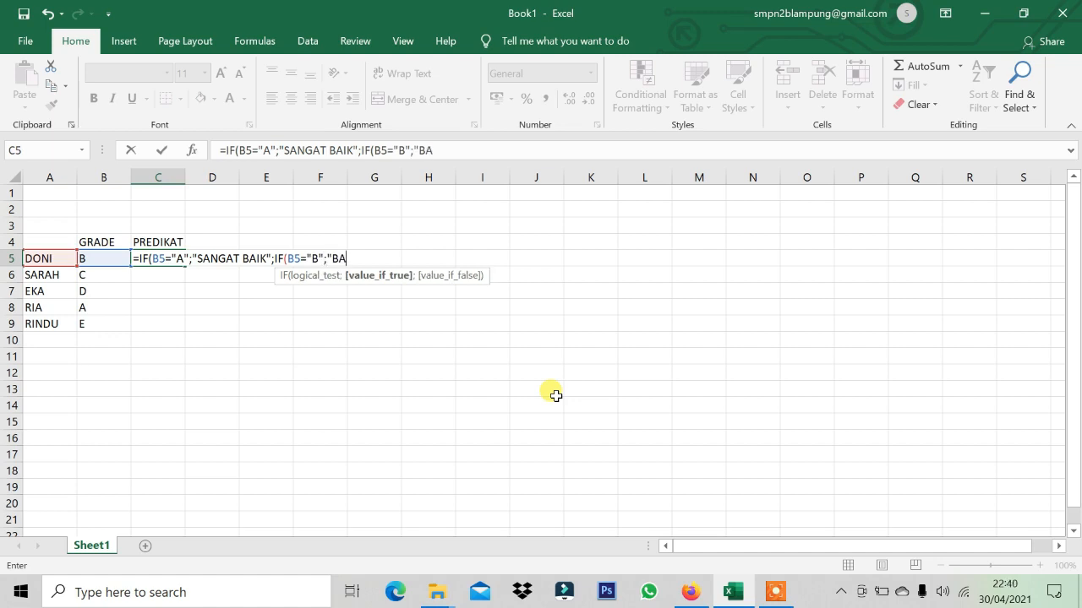
{"action": "type", "text": "IK\";"}
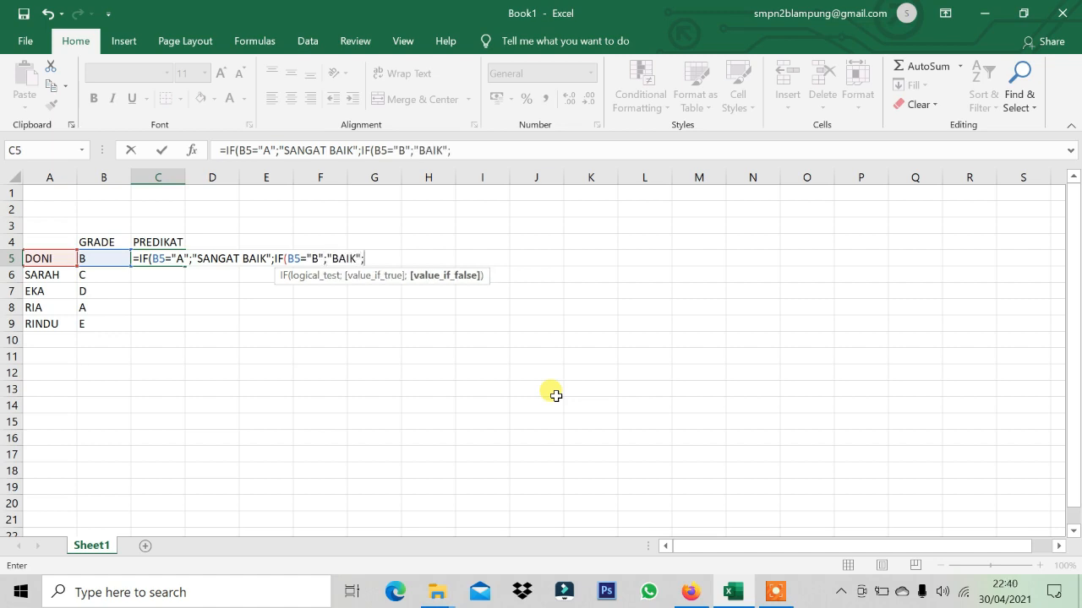
Nest a third IF in the C5 formula that returns "CUKUP" when B5 equals "C"
{"action": "type", "text": "IF("}
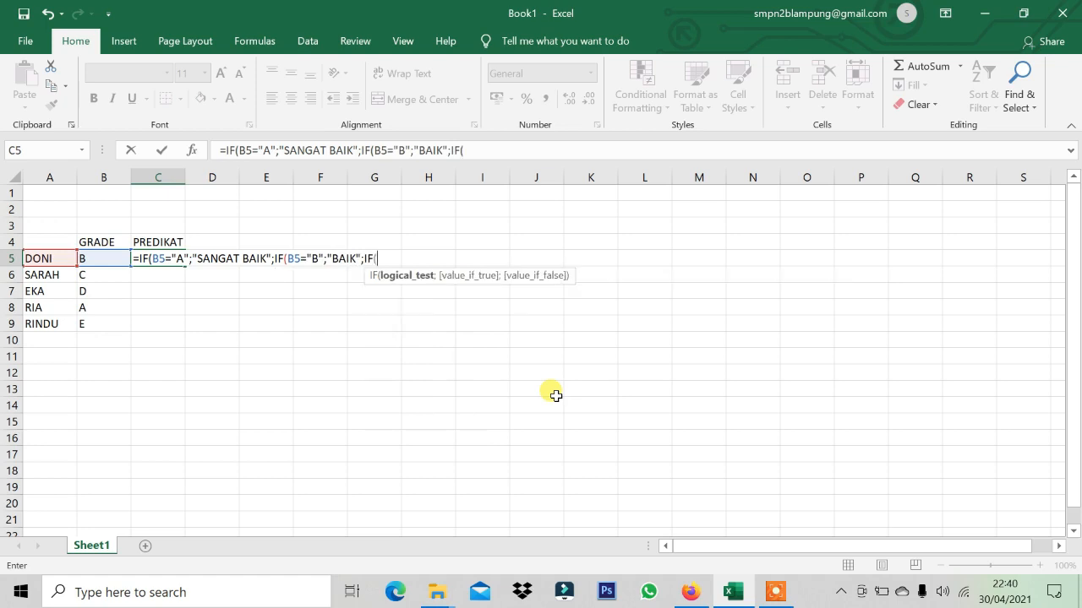
{"action": "key", "text": "Left"}
{"action": "key", "text": "Left"}
{"action": "key", "text": "Right"}
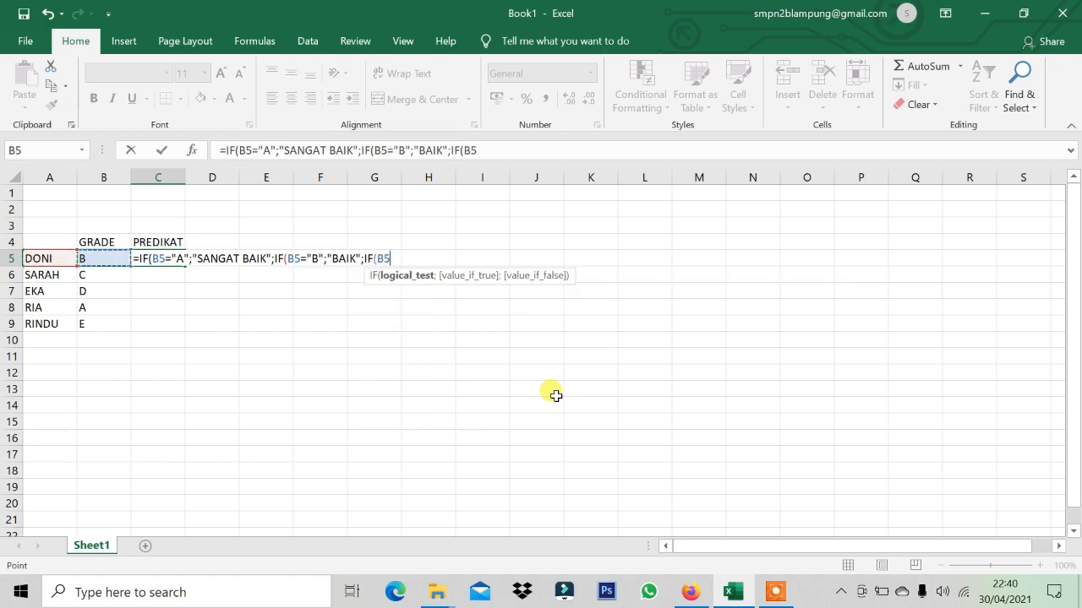
{"action": "type", "text": "=\"C\";"}
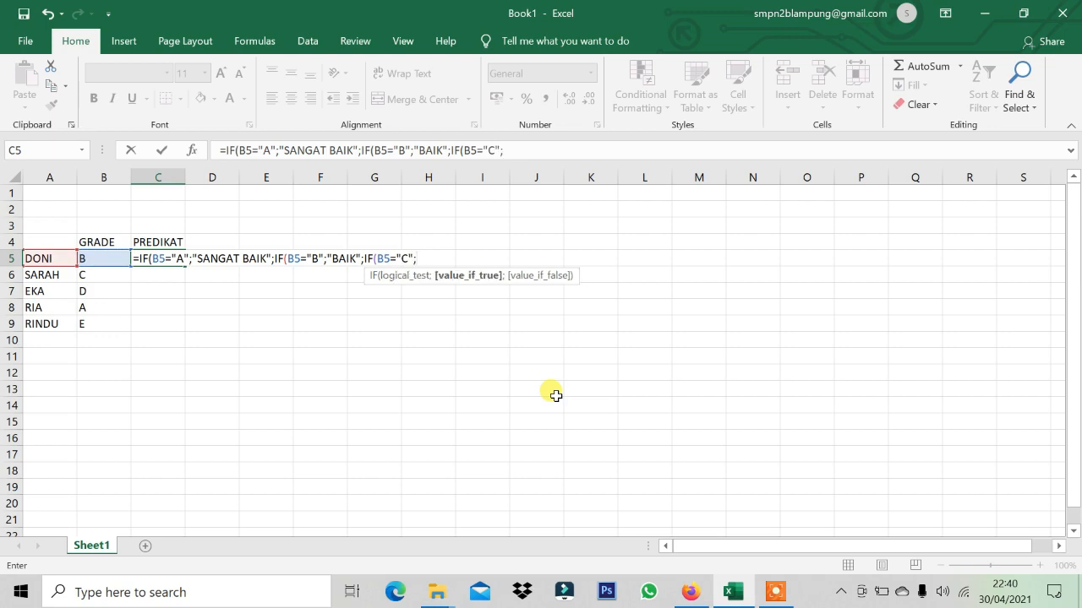
{"action": "type", "text": "\"CUKUP\";"}
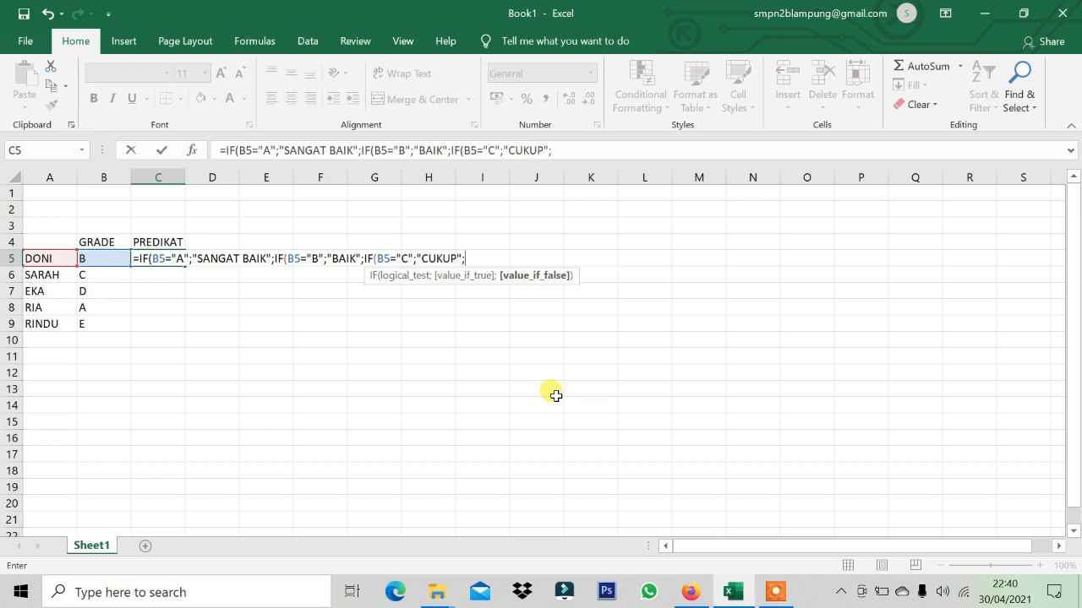
{"action": "key", "text": "Left"}
{"action": "key", "text": "Left"}
{"action": "key", "text": "Right"}
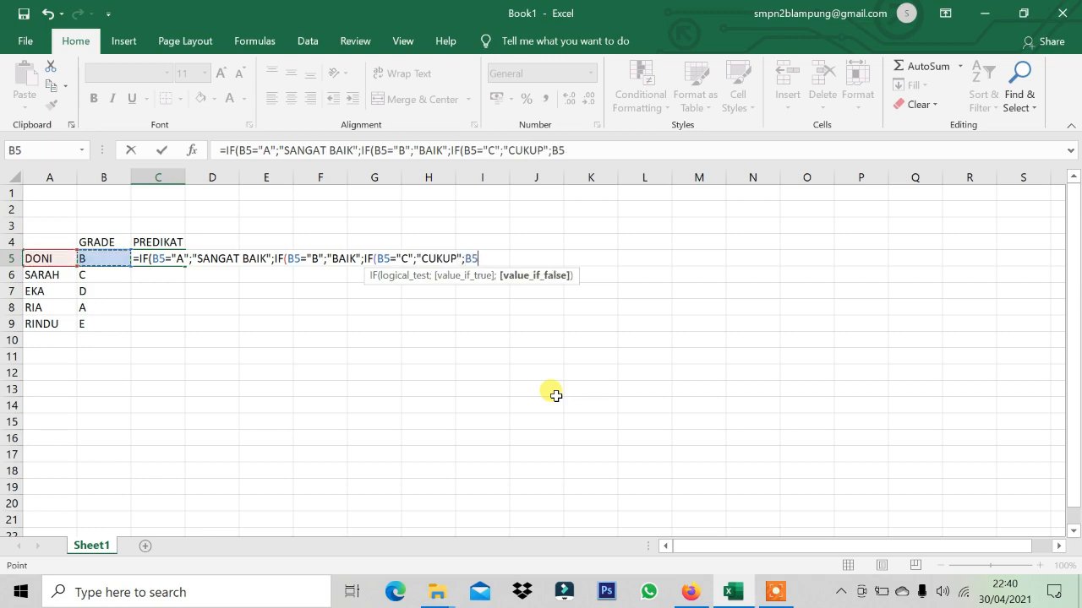
{"action": "key", "text": "BackSpace"}
{"action": "key", "text": "BackSpace"}
Nest a fourth IF in the C5 formula that returns "KURANG" when B5 equals "D"
{"action": "type", "text": "IF"}
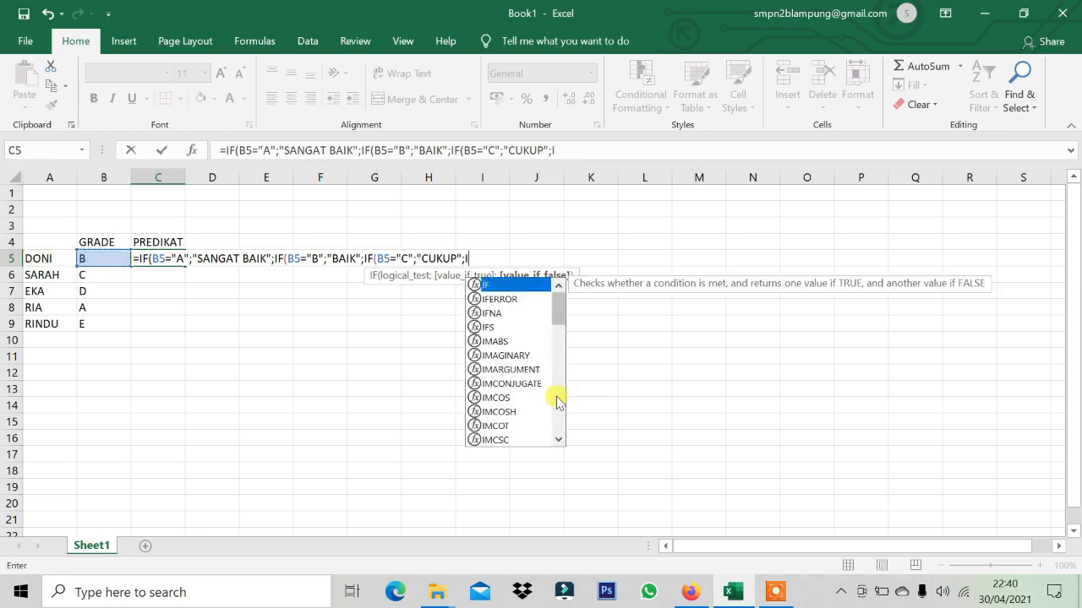
{"action": "type", "text": "("}
{"action": "key", "text": "Left"}
{"action": "key", "text": "Left"}
{"action": "key", "text": "Right"}
{"action": "type", "text": "="}
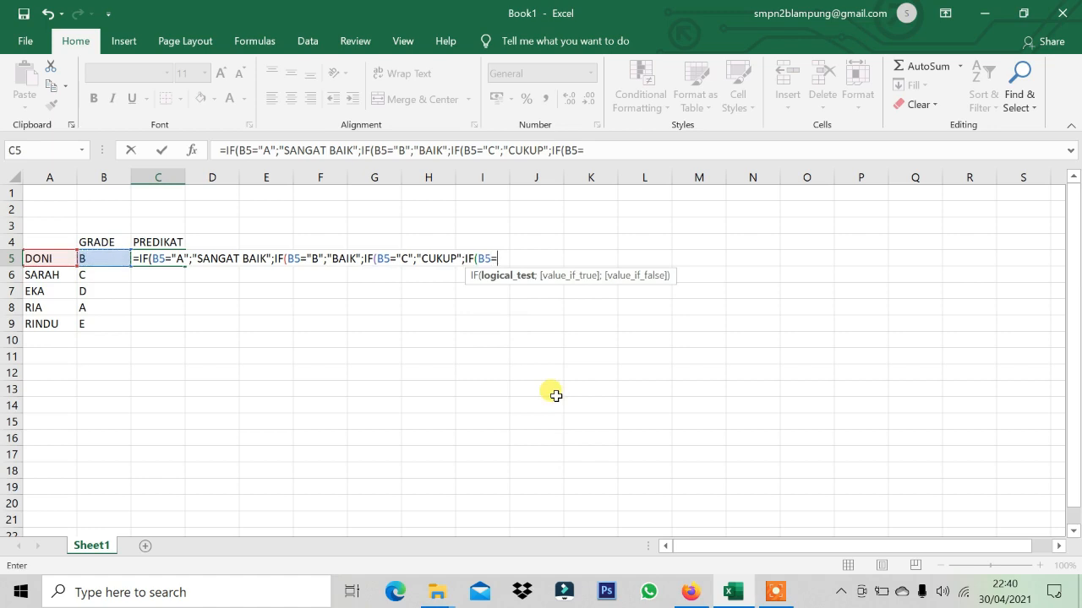
{"action": "type", "text": "\"D\";"}
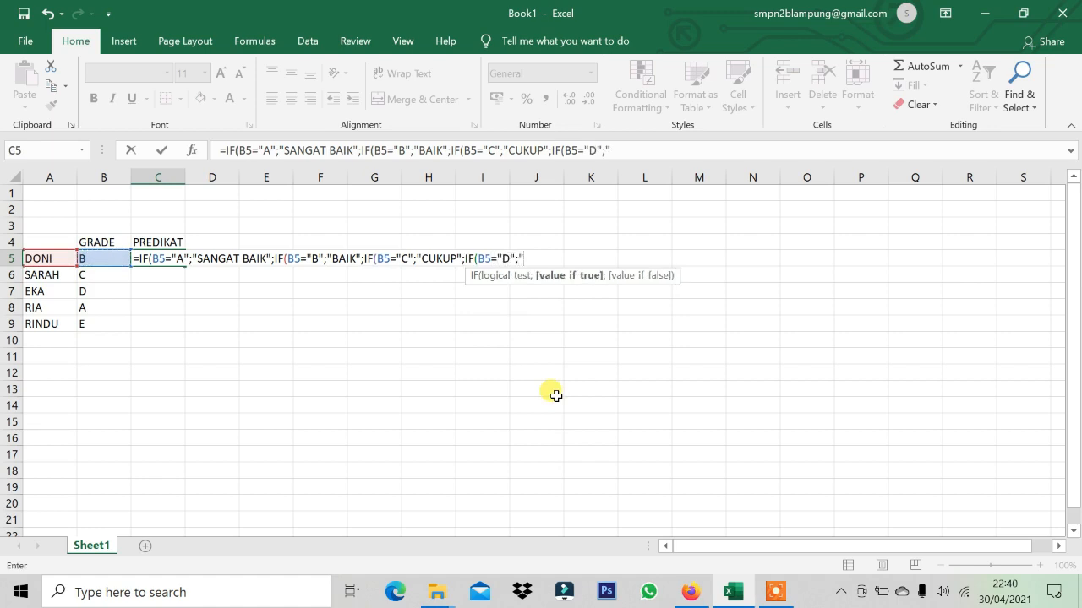
{"action": "type", "text": "\"KURANG\""}
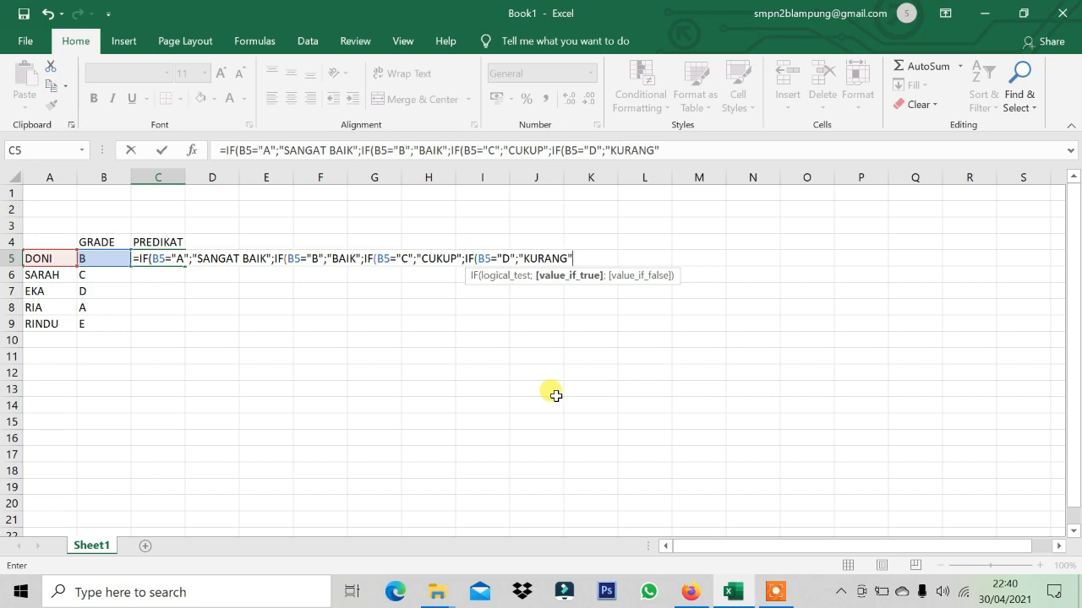
{"action": "type", "text": ";"}
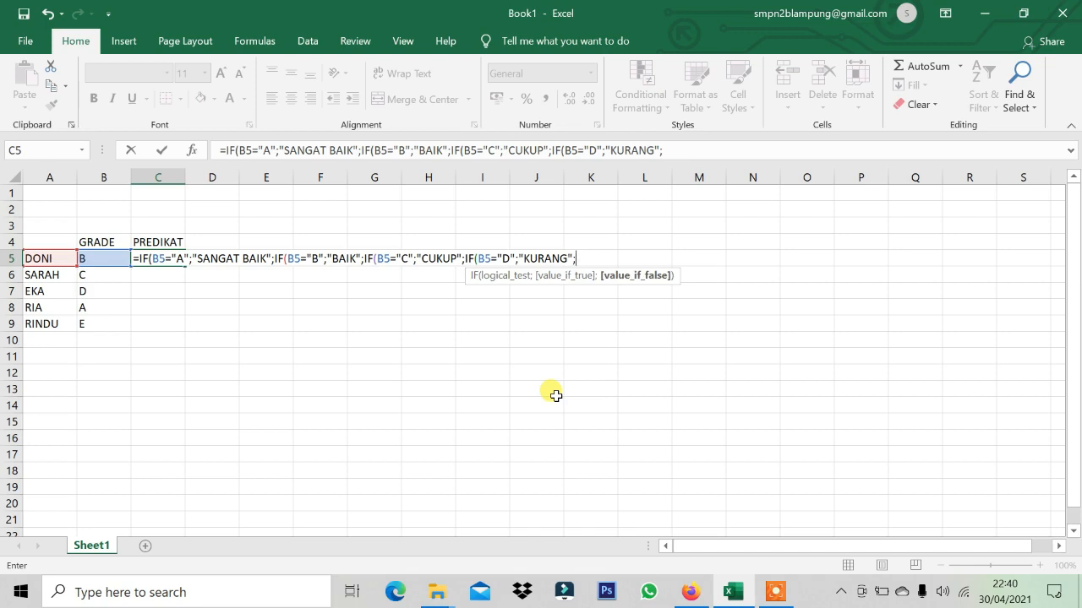
Finish the C5 formula with "NA" as the final false value, close all four IF brackets and enter it
{"action": "type", "text": "\"NA\")"}
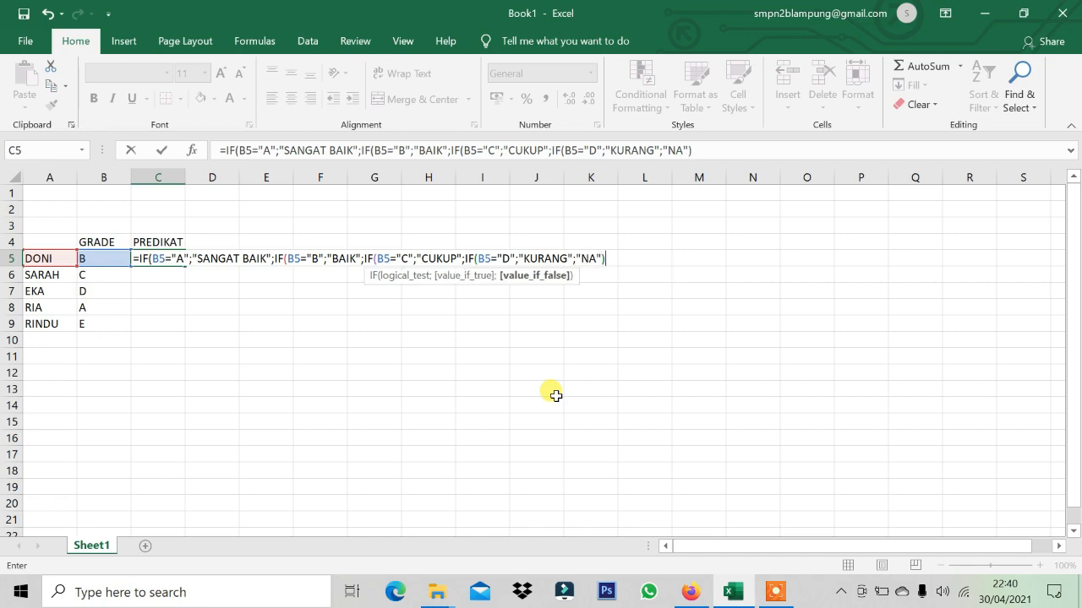
{"action": "type", "text": "))"}
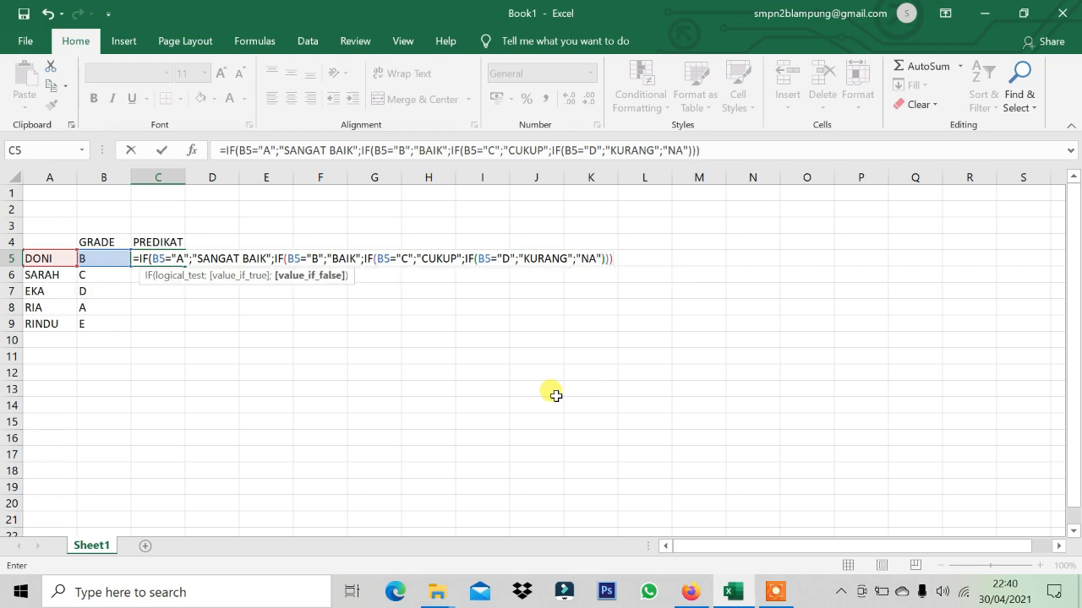
{"action": "type", "text": ")"}
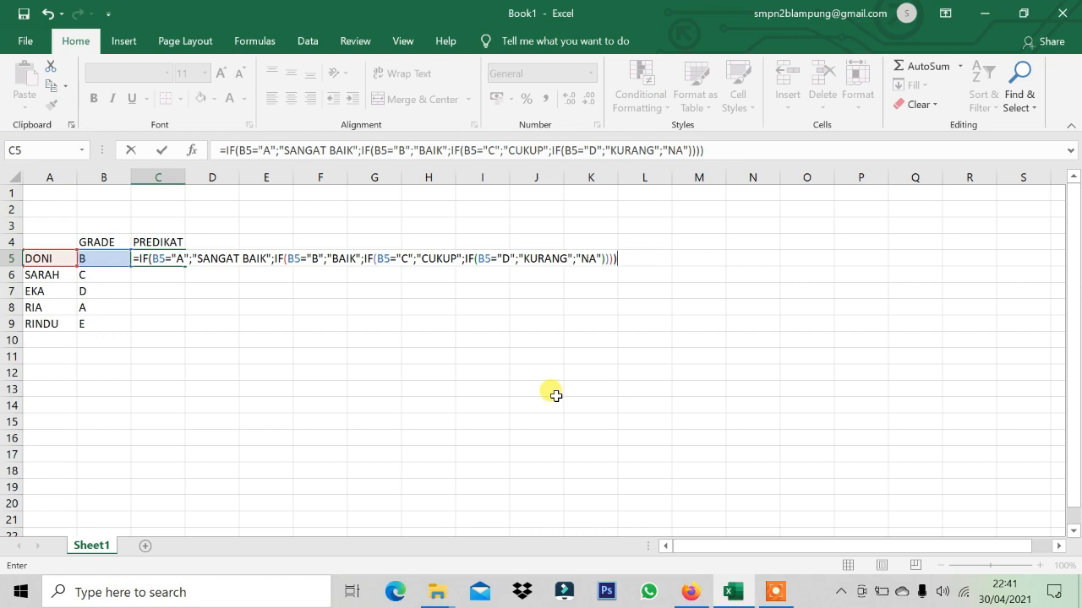
{"action": "key", "text": "Return"}
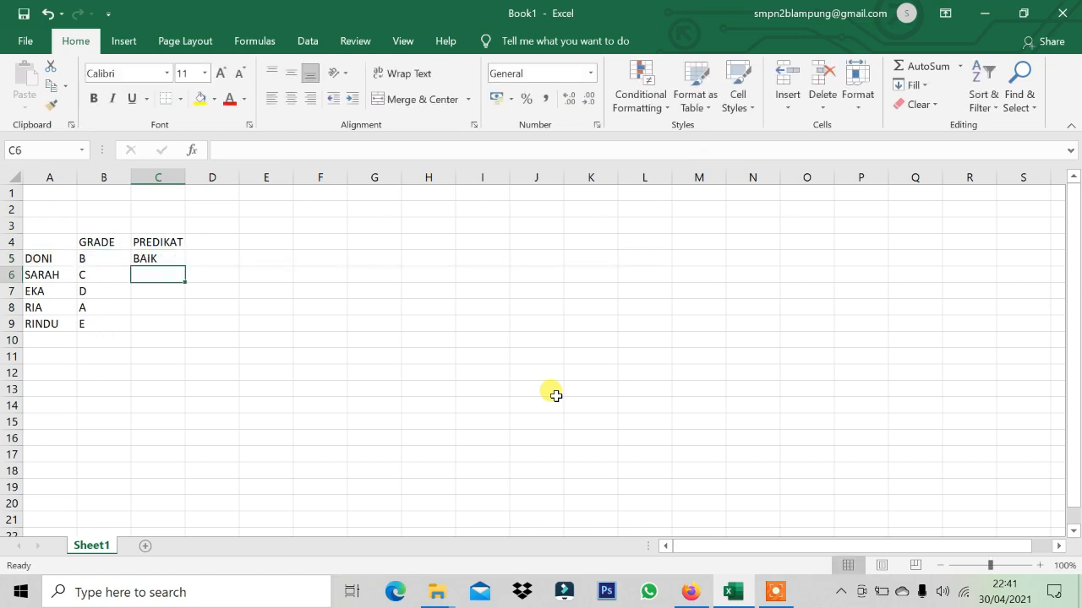
Fill the C5 formula down through C9 and widen column C to fit its longest text
{"action": "left_click", "coordinate": [161, 259]}
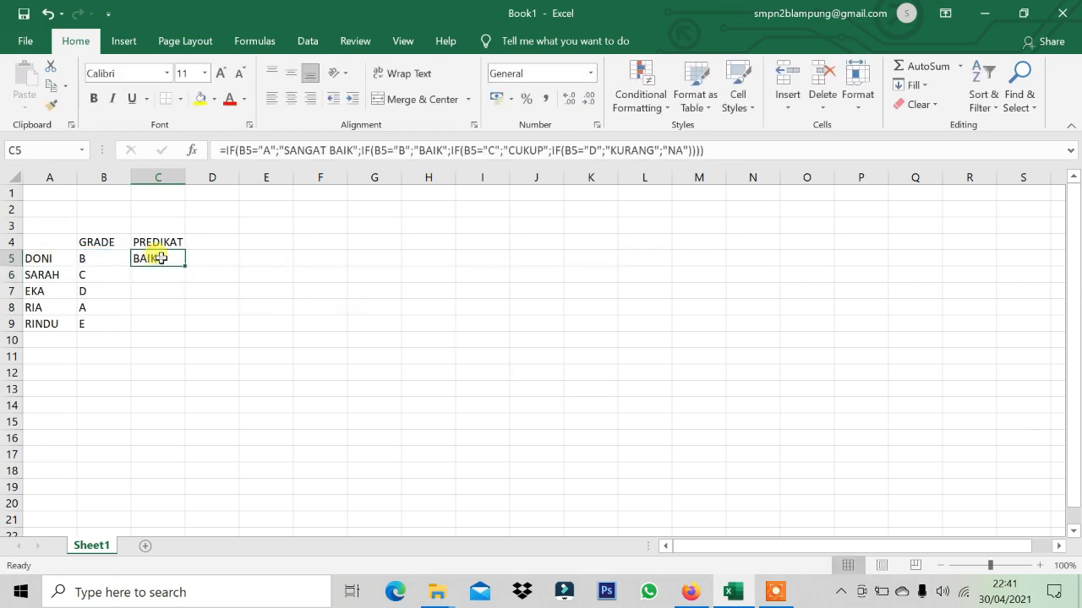
{"action": "double_click", "coordinate": [183, 267]}
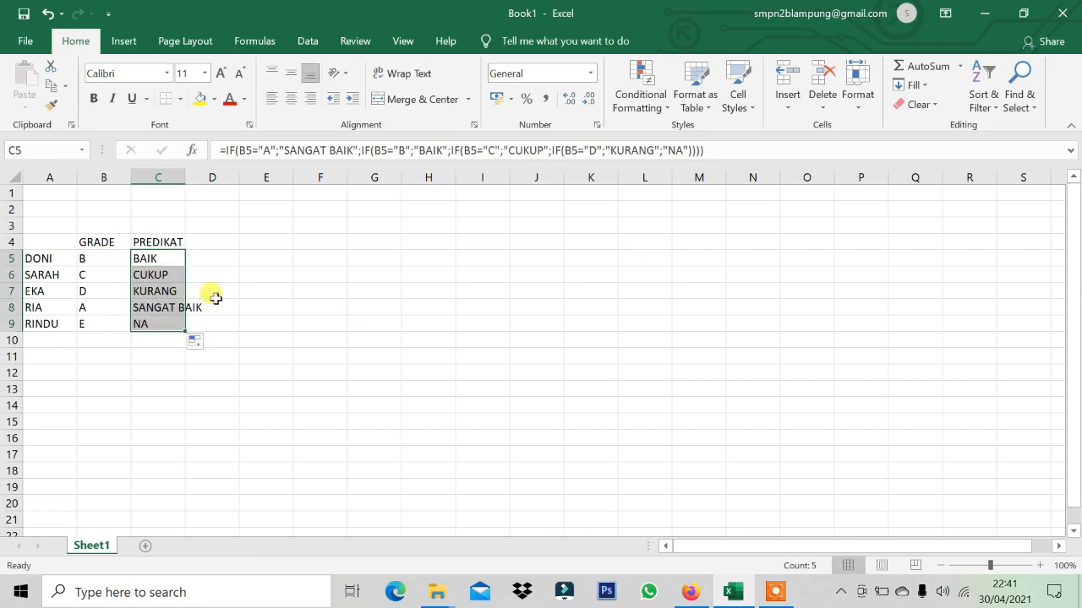
{"action": "left_click", "coordinate": [243, 322]}
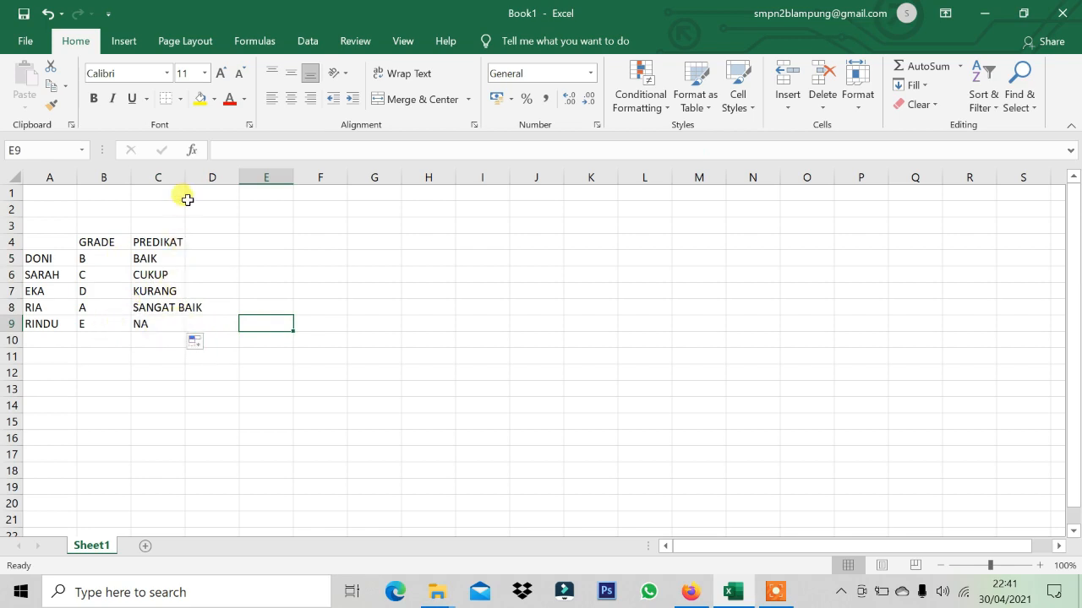
{"action": "left_click_drag", "start_coordinate": [185, 176], "coordinate": [224, 186]}
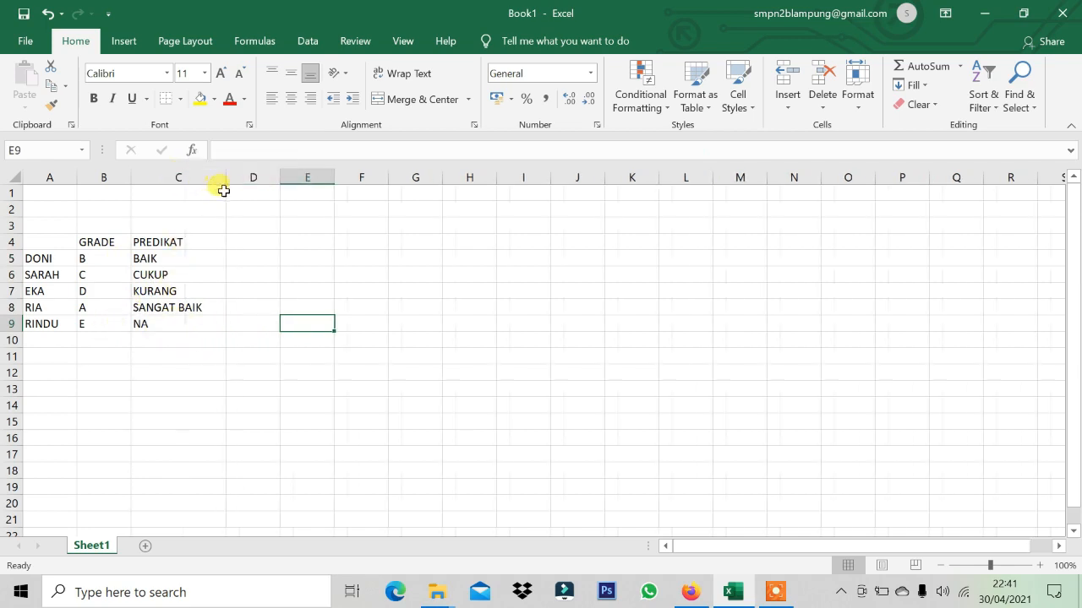
{"action": "left_click", "coordinate": [150, 258]}
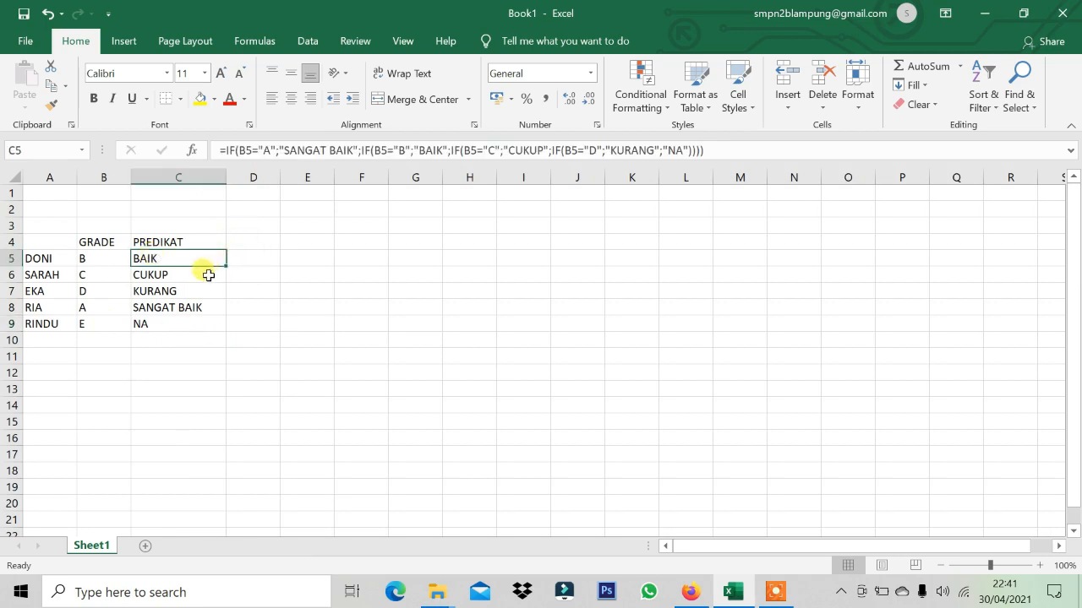
{"action": "left_click", "coordinate": [246, 257]}
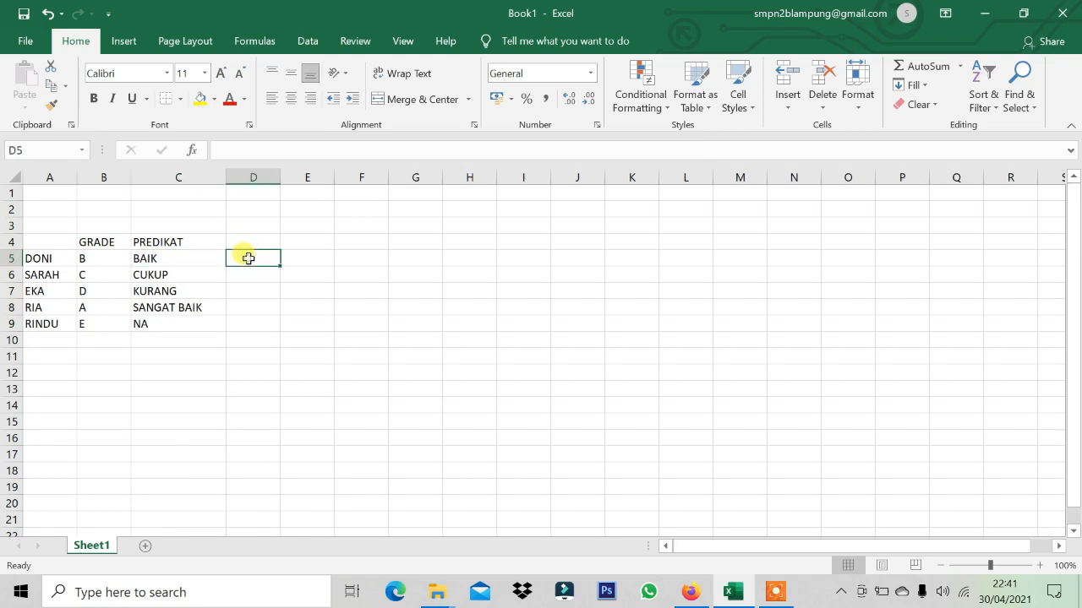
{"action": "left_click", "coordinate": [209, 256]}
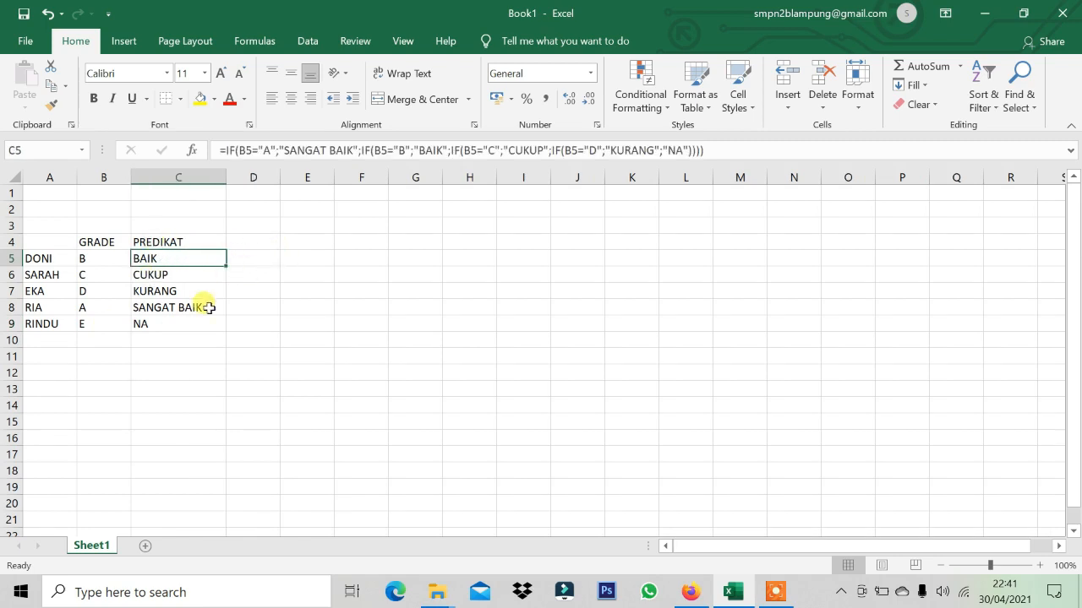
Enter the header "PREDIKAT (IFS)" in D4 and widen column D to fit it
{"action": "left_click", "coordinate": [252, 239]}
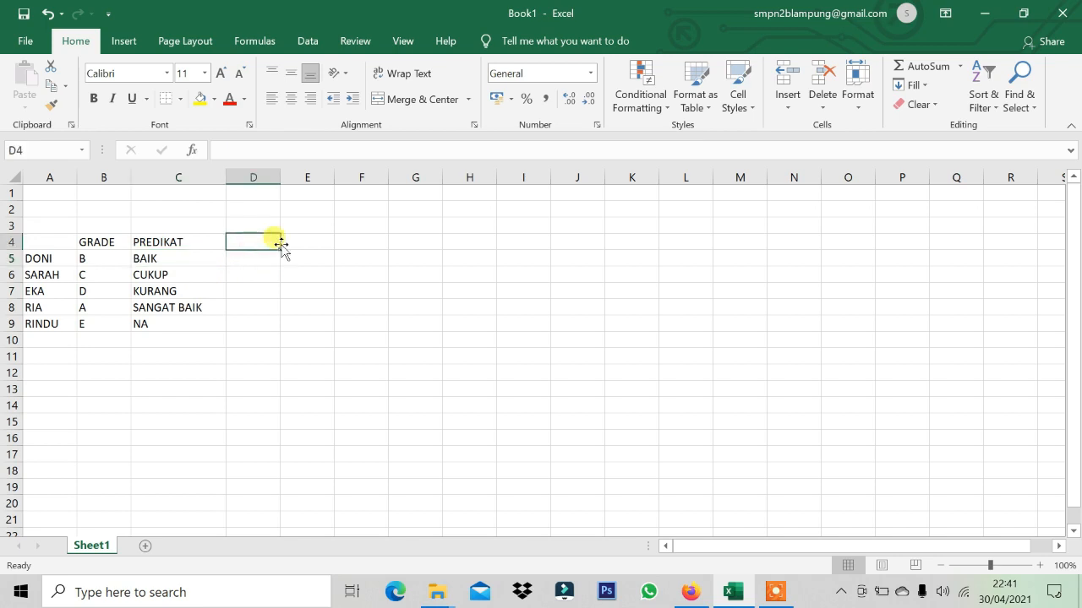
{"action": "key", "text": "Caps_Lock"}
{"action": "type", "text": "PRE"}
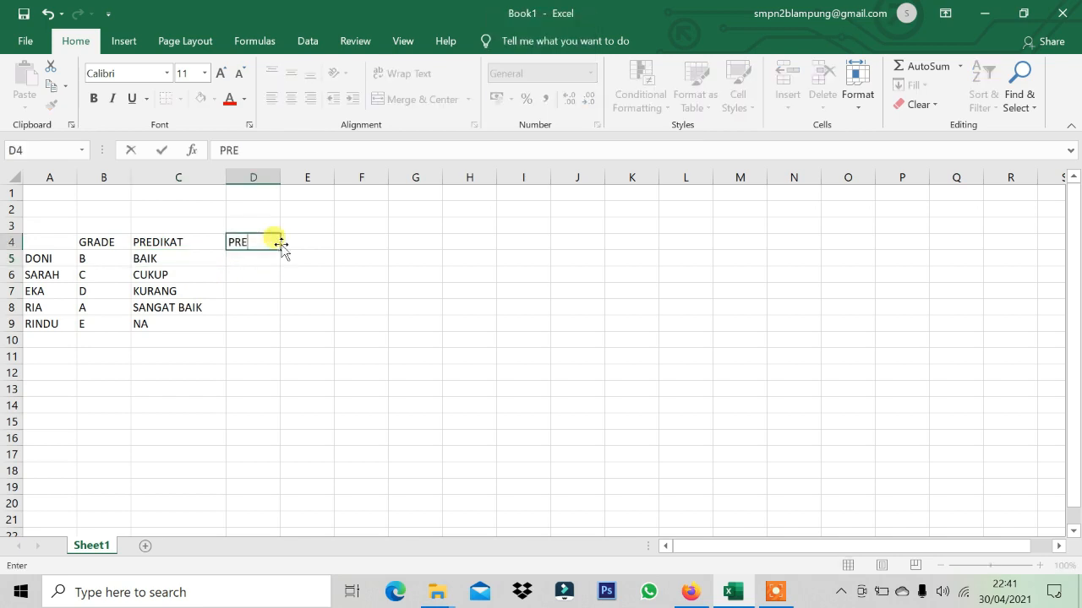
{"action": "type", "text": "DIKAT"}
{"action": "type", "text": " ("}
{"action": "type", "text": "JIK"}
{"action": "key", "text": "BackSpace"}
{"action": "key", "text": "BackSpace"}
{"action": "key", "text": "BackSpace"}
{"action": "type", "text": "IFS"}
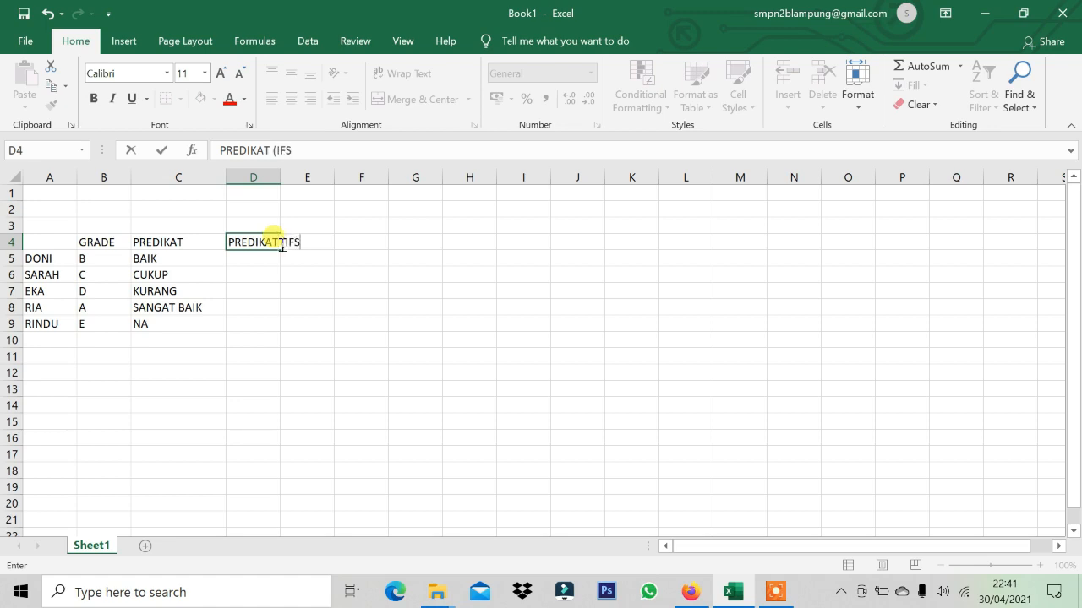
{"action": "type", "text": ")"}
{"action": "key", "text": "Return"}
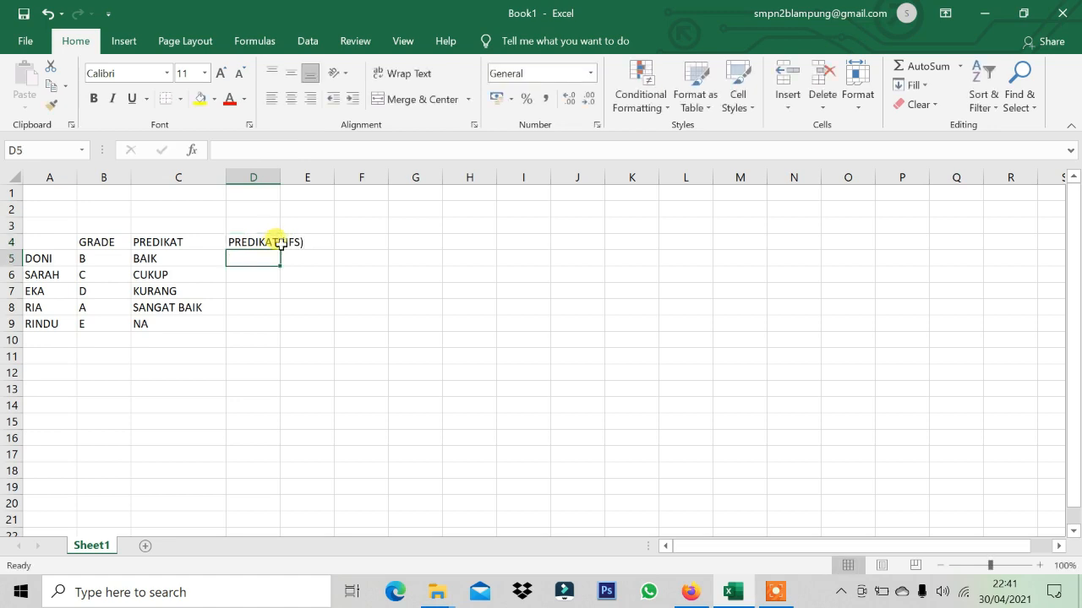
{"action": "left_click_drag", "start_coordinate": [280, 179], "coordinate": [329, 180]}
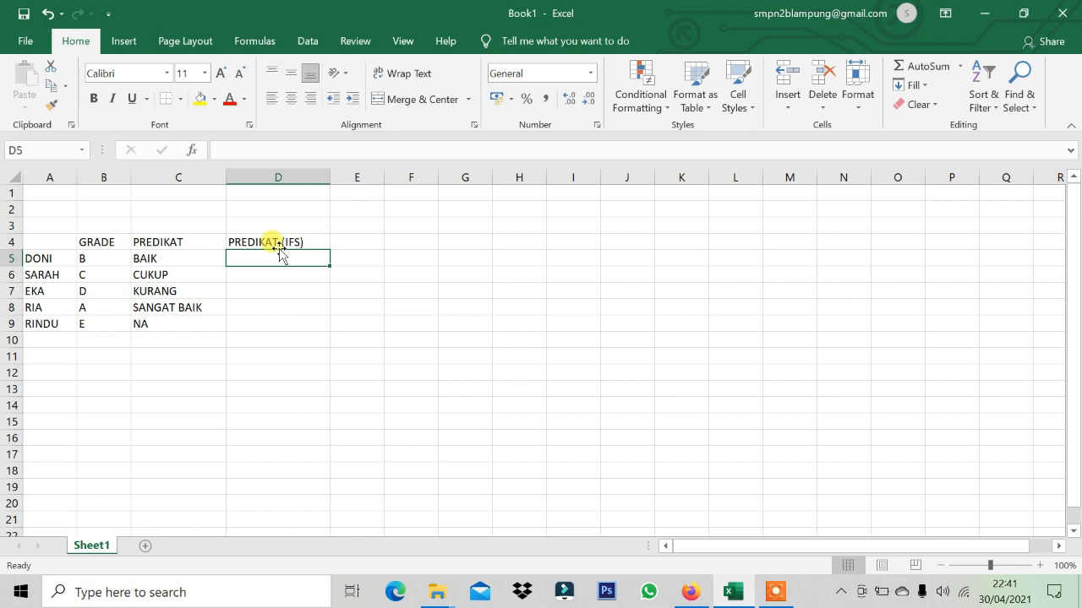
Start an IFS formula in D5 whose first condition returns "BAIK" when B5 equals "B"
{"action": "type", "text": "=IF"}
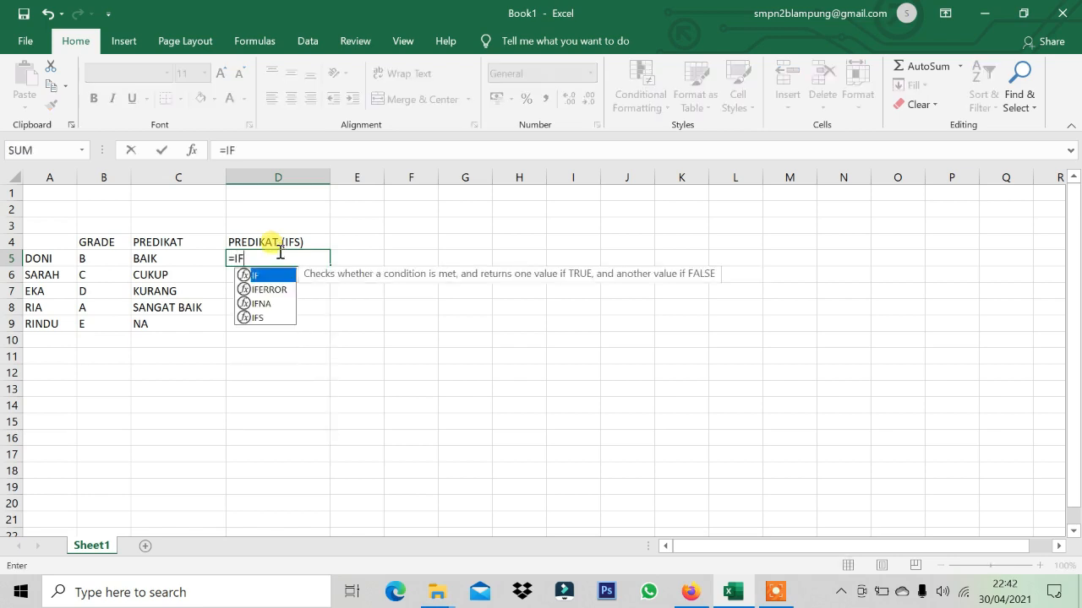
{"action": "type", "text": "S("}
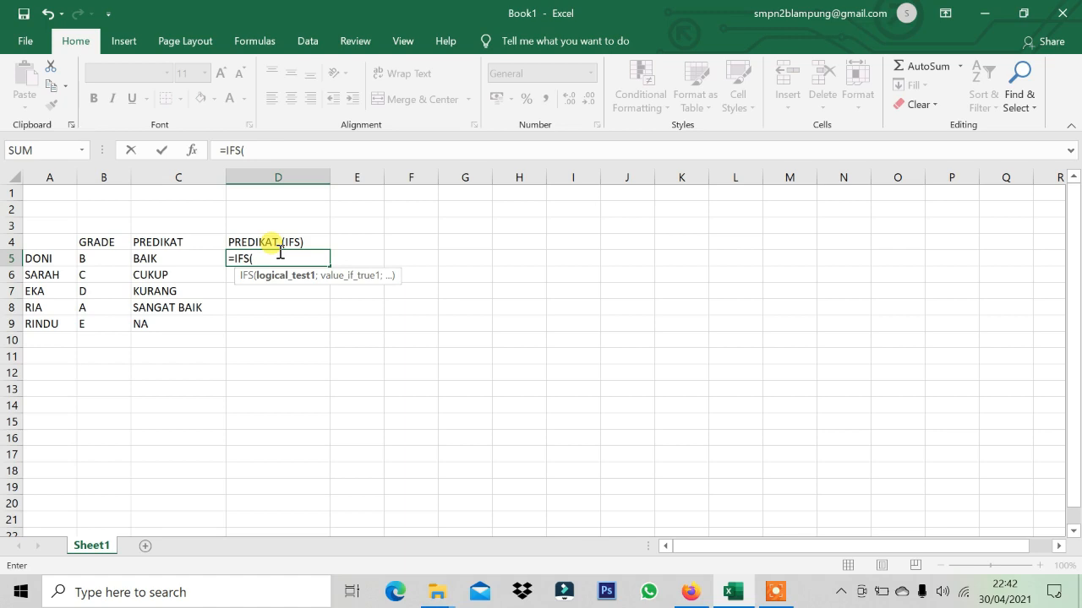
{"action": "key", "text": "Left"}
{"action": "key", "text": "Left"}
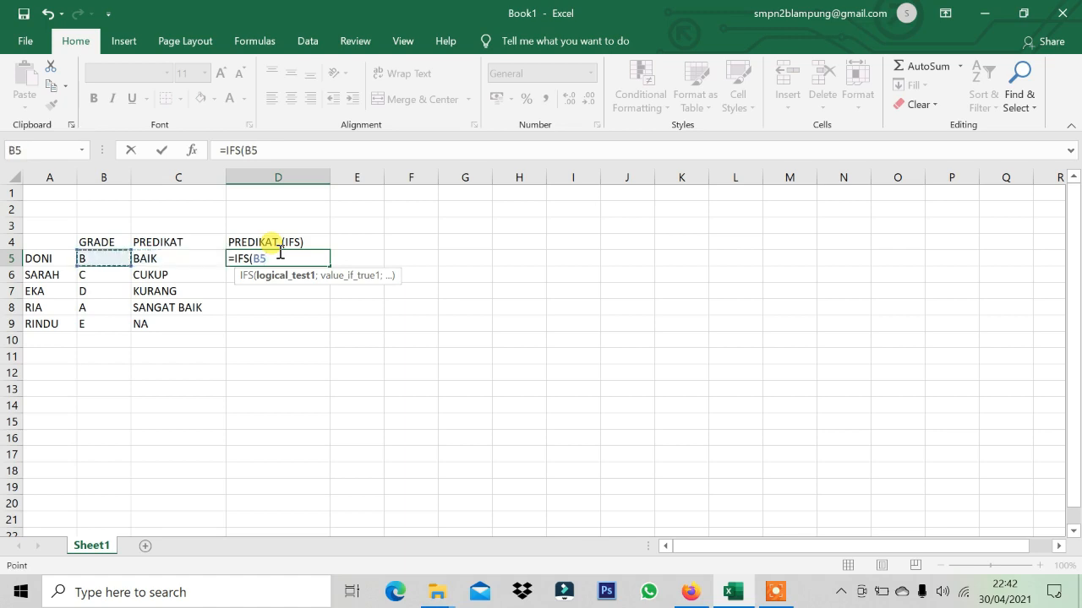
{"action": "type", "text": "=\"b"}
{"action": "key", "text": "BackSpace"}
{"action": "type", "text": "B\""}
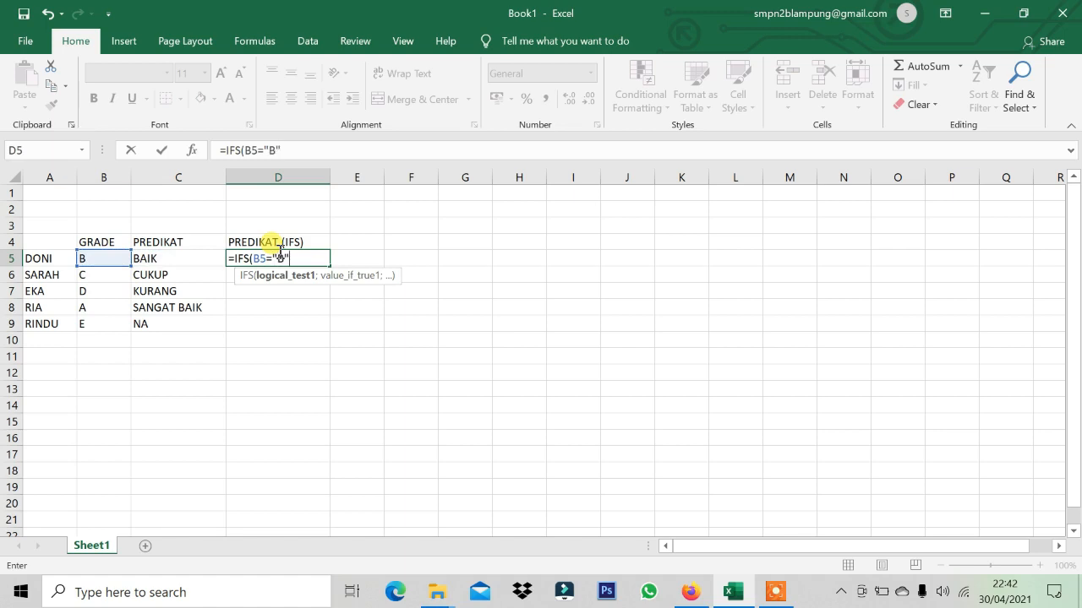
{"action": "type", "text": ";"}
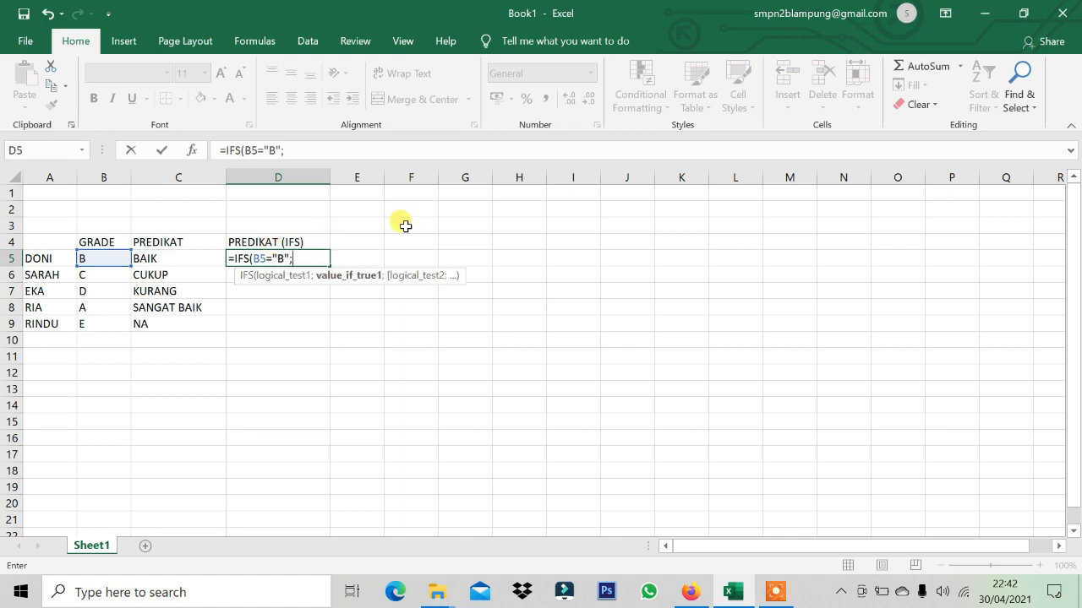
{"action": "type", "text": "\"b"}
{"action": "key", "text": "BackSpace"}
{"action": "type", "text": "BAIK\";"}
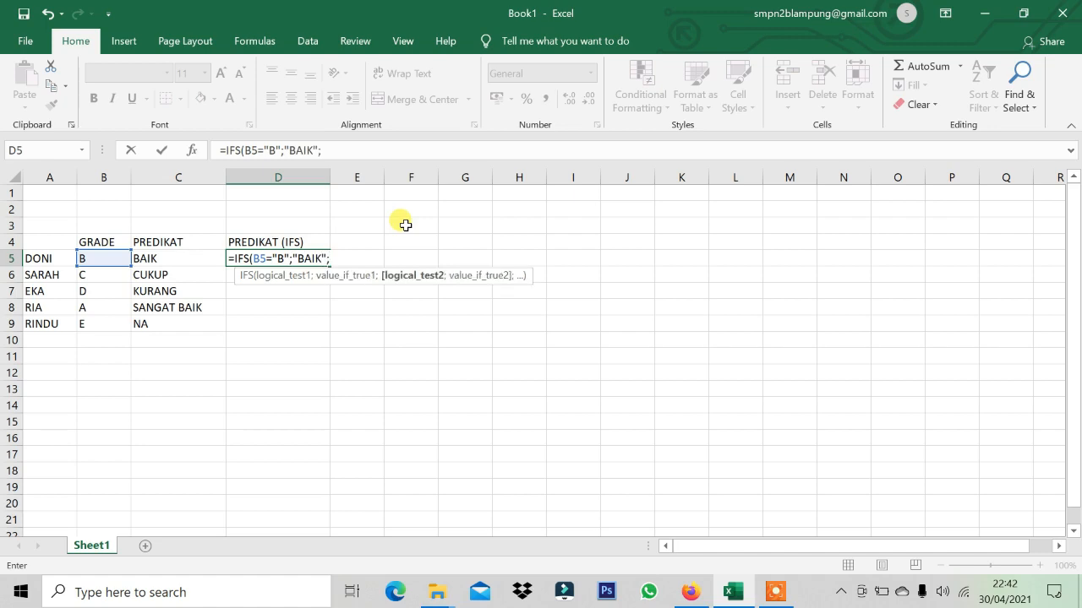
Change the grade tested in the first IFS condition of the D5 formula to "A"
{"action": "key", "text": "F2"}
{"action": "key", "text": "Left"}
{"action": "key", "text": "Left"}
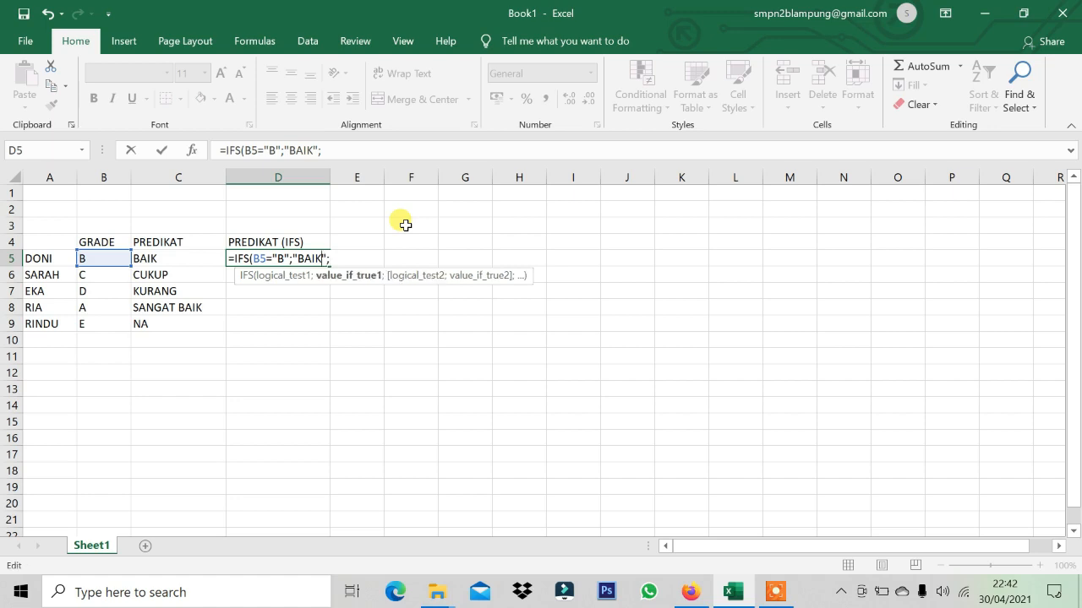
{"action": "key", "text": "Left"}
{"action": "key", "text": "Left"}
{"action": "key", "text": "Left"}
{"action": "key", "text": "shift+Left"}
{"action": "type", "text": "a"}
{"action": "key", "text": "BackSpace"}
{"action": "type", "text": "A"}
Change the first result in the D5 formula to "SANGAT BAIK", clearing any stray characters from the text
{"action": "key", "text": "Right"}
{"action": "key", "text": "Right"}
{"action": "type", "text": "SANGAT"}
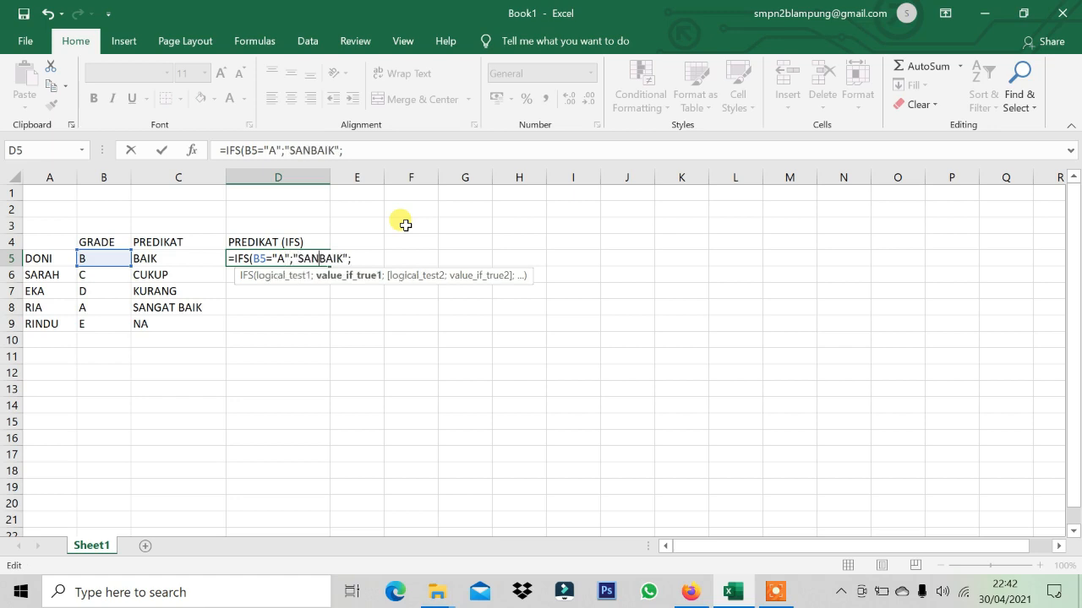
{"action": "key", "text": "Page_Down"}
{"action": "key", "text": "Page_Down"}
{"action": "key", "text": "Home"}
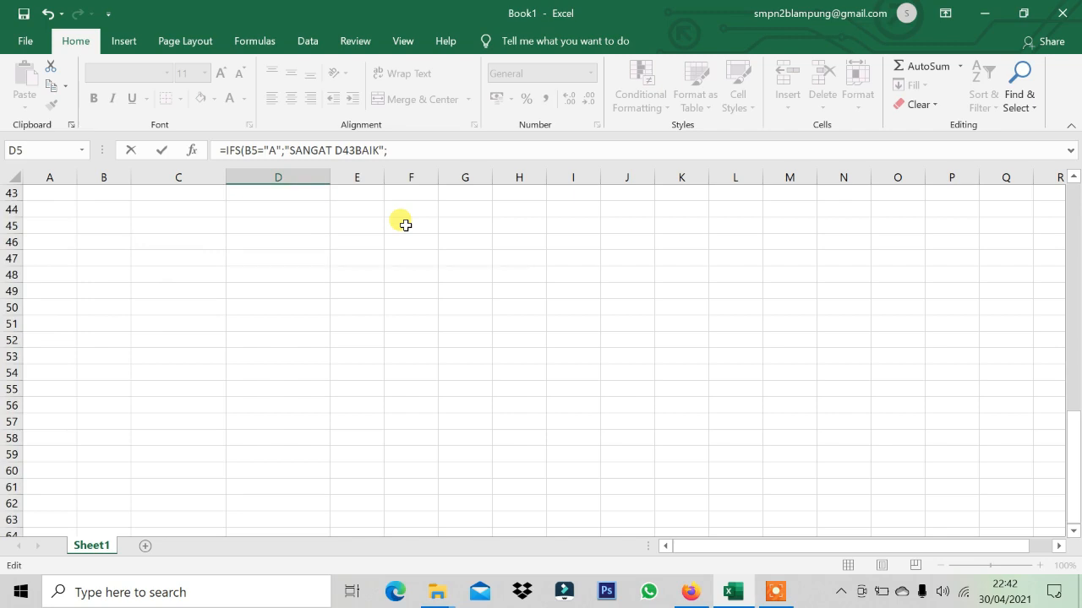
{"action": "scroll", "coordinate": [360, 249], "scroll_direction": "up", "scroll_amount": 14}
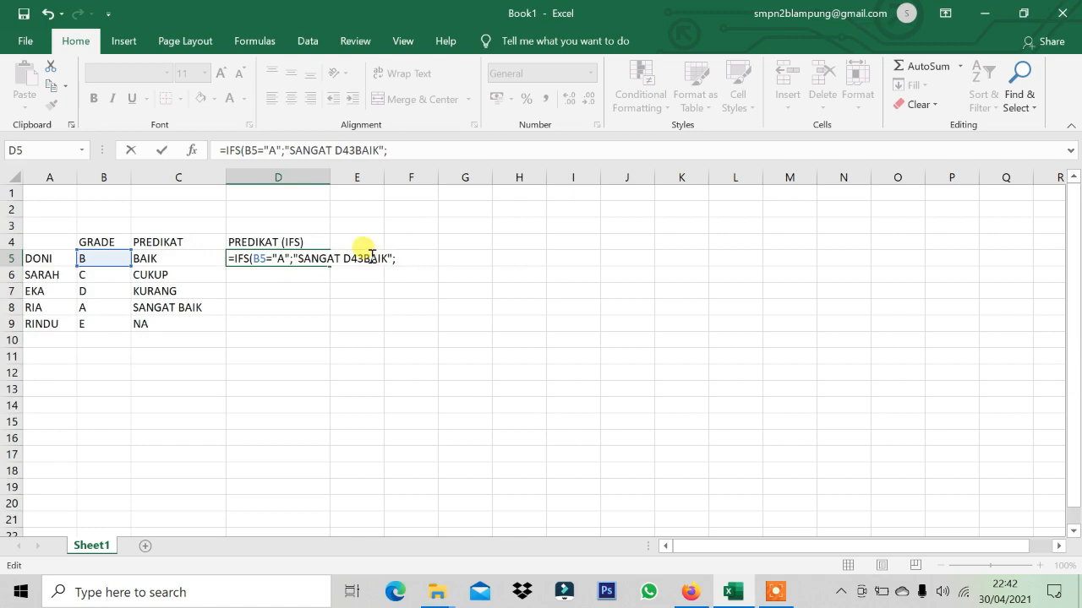
{"action": "left_click", "coordinate": [362, 257]}
{"action": "key", "text": "BackSpace"}
{"action": "key", "text": "BackSpace"}
{"action": "key", "text": "BackSpace"}
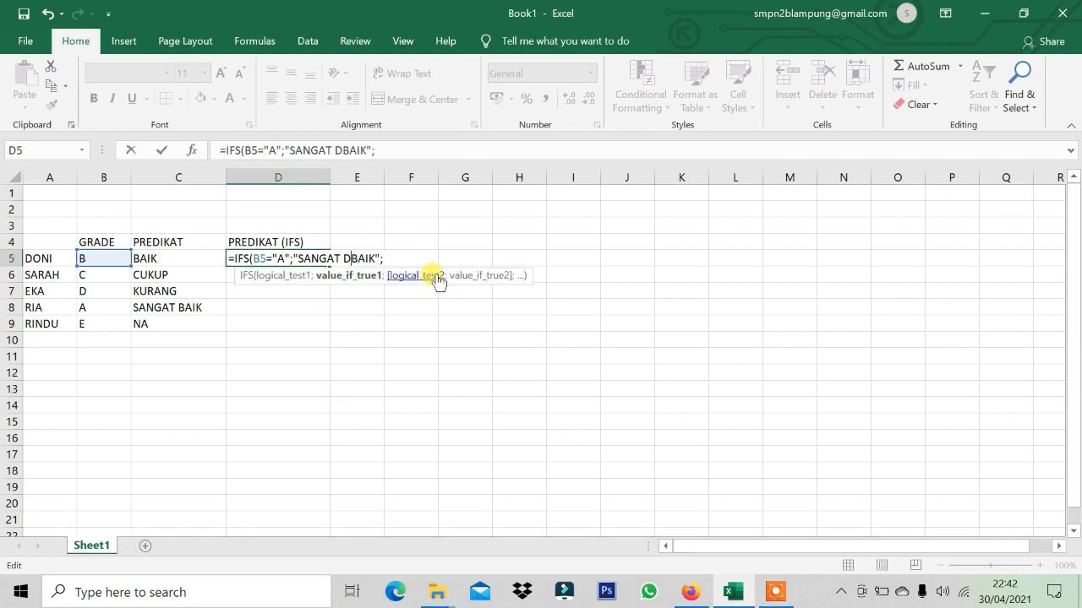
{"action": "key", "text": "End"}
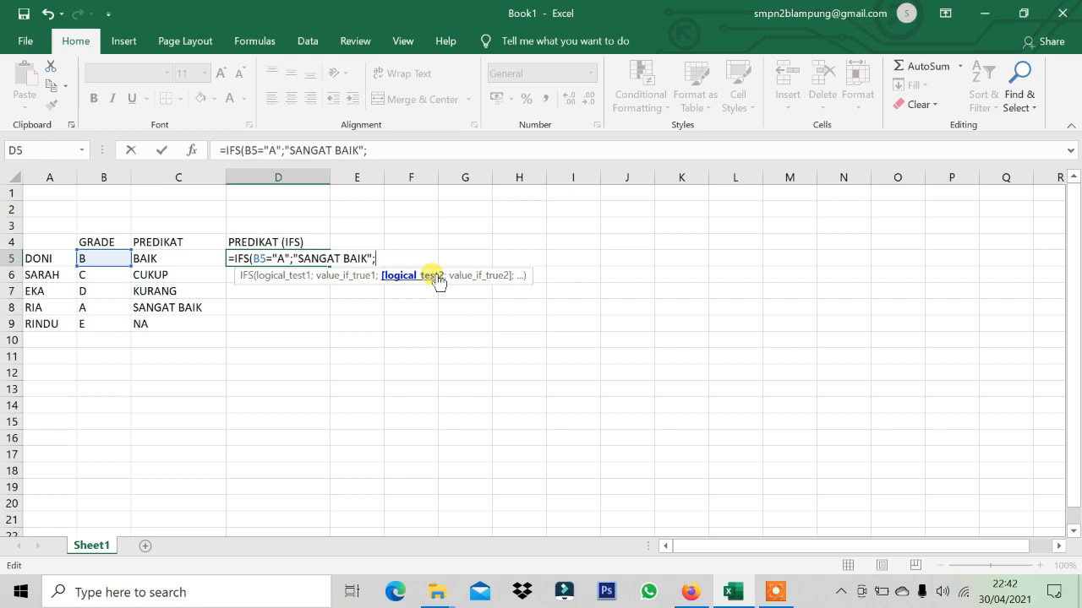
Add a second condition to the D5 IFS formula that returns "BAIK" when B5 equals "B"
{"action": "left_click", "coordinate": [105, 259]}
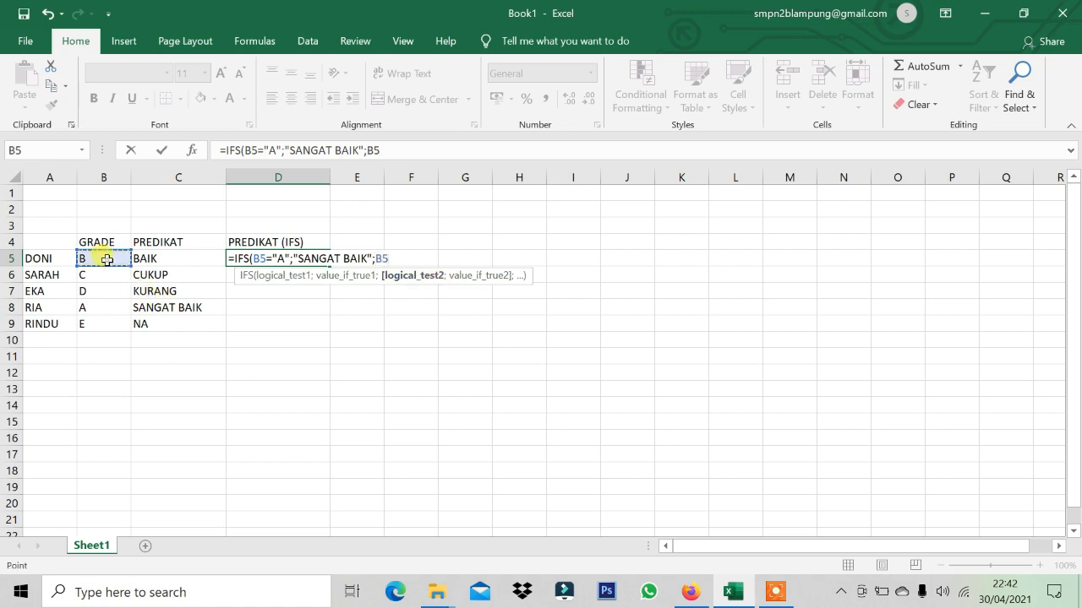
{"action": "type", "text": "=\"B"}
{"action": "key", "text": "BackSpace"}
{"action": "type", "text": "B\";"}
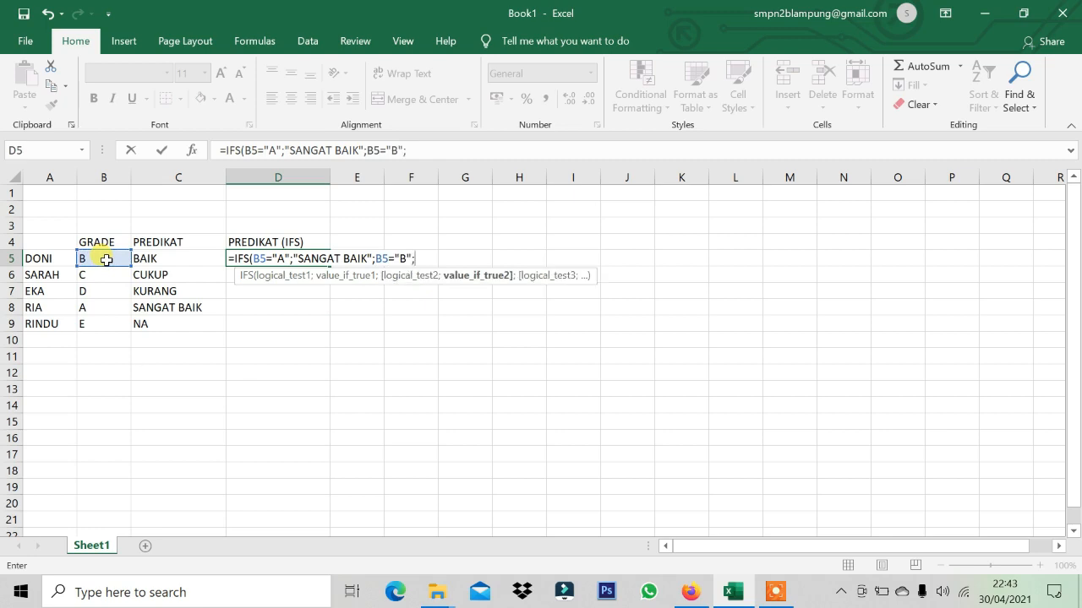
{"action": "type", "text": "\"BAIK\";"}
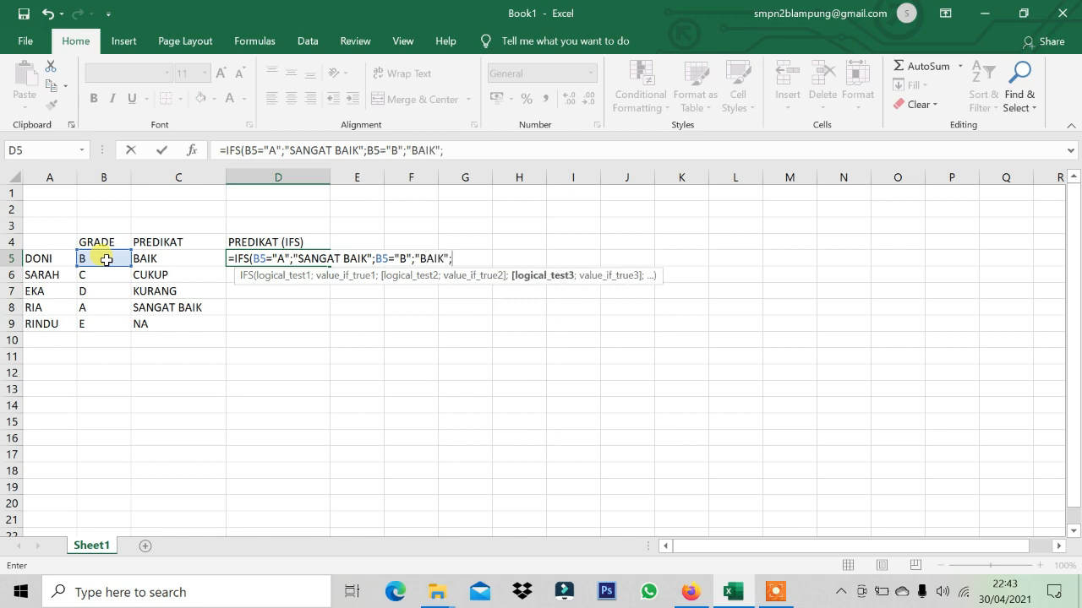
Add a third condition to the D5 IFS formula that returns "CUKUP" when B5 equals "C"
{"action": "left_click", "coordinate": [106, 260]}
{"action": "type", "text": "=\"C"}
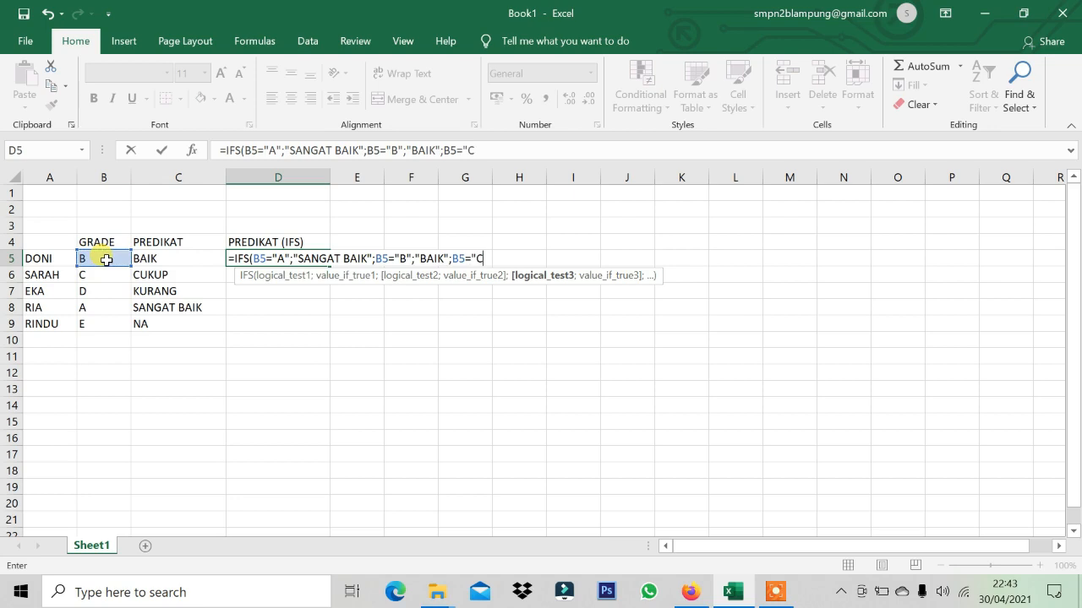
{"action": "type", "text": "\";"}
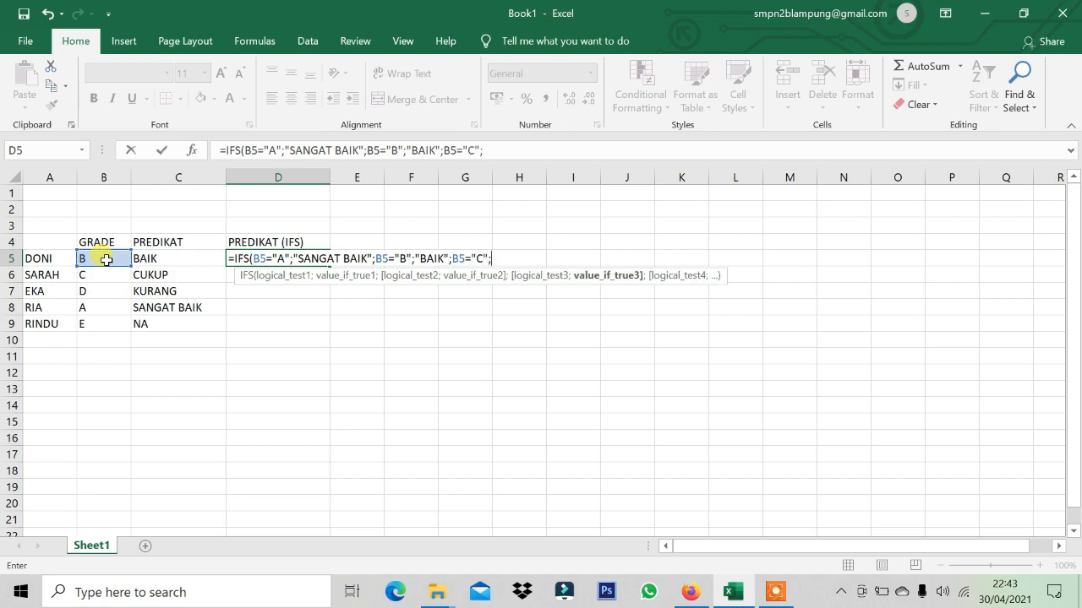
{"action": "type", "text": "\"CUKUP\";\""}
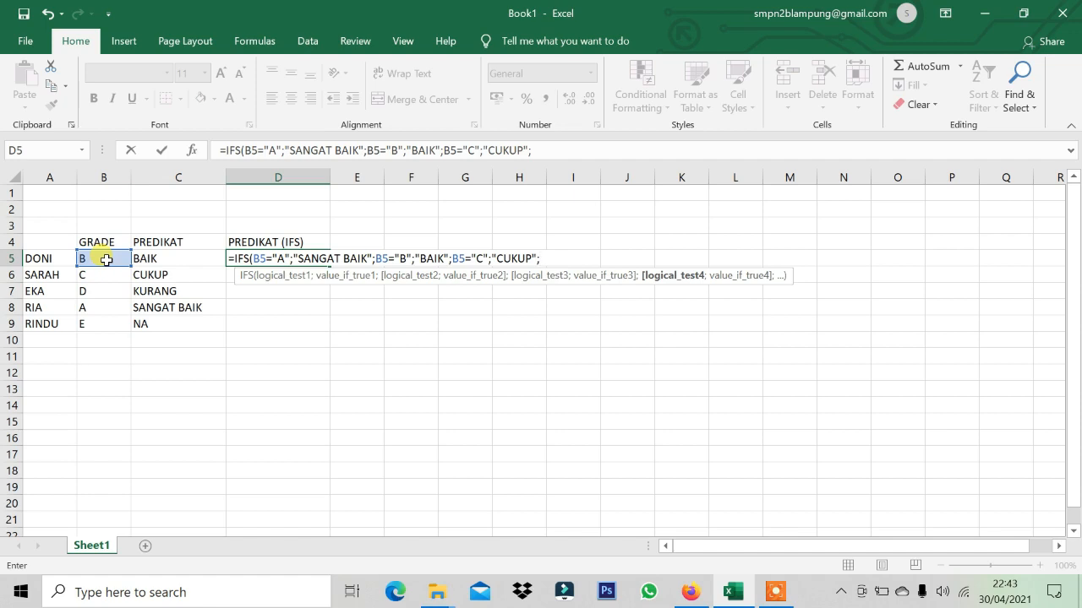
Add a fourth condition to the D5 IFS formula that returns "KURANG" when B5 equals "D"
{"action": "left_click", "coordinate": [106, 261]}
{"action": "type", "text": "="}
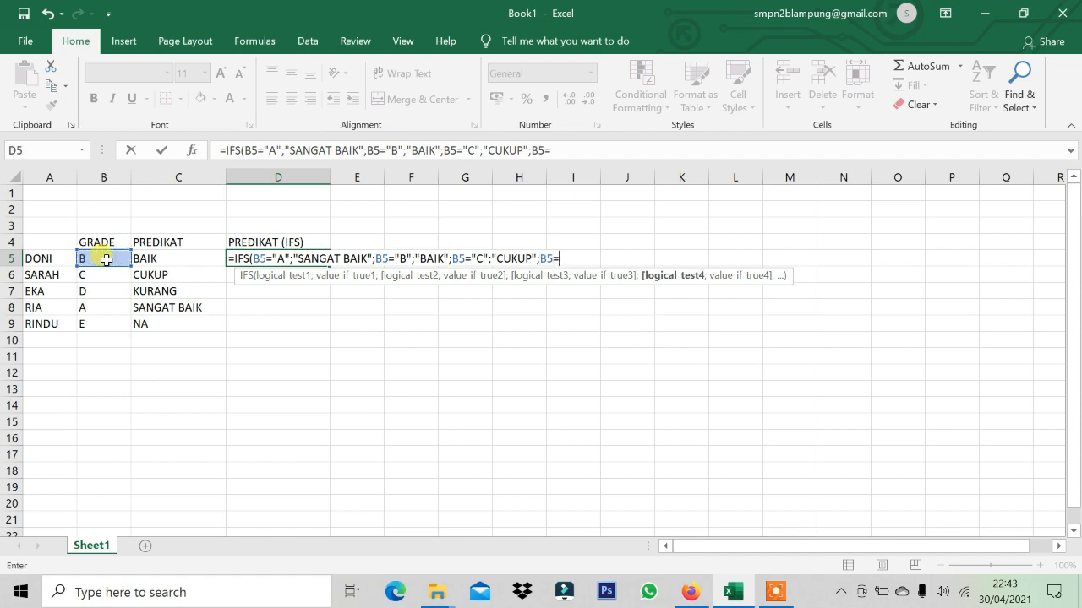
{"action": "type", "text": "\"D\";"}
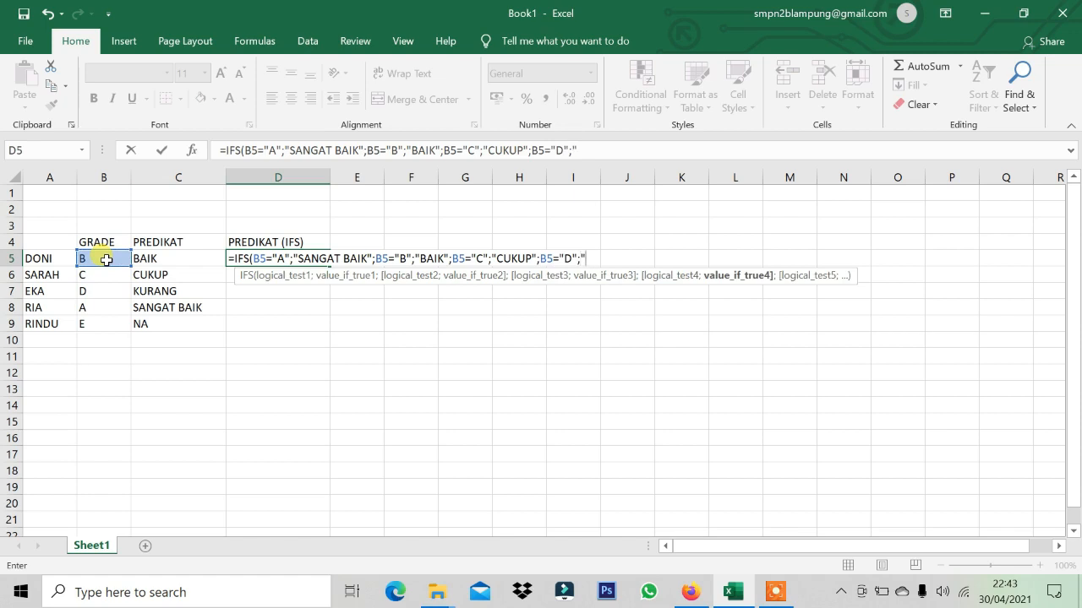
{"action": "type", "text": "\"KURANG\";"}
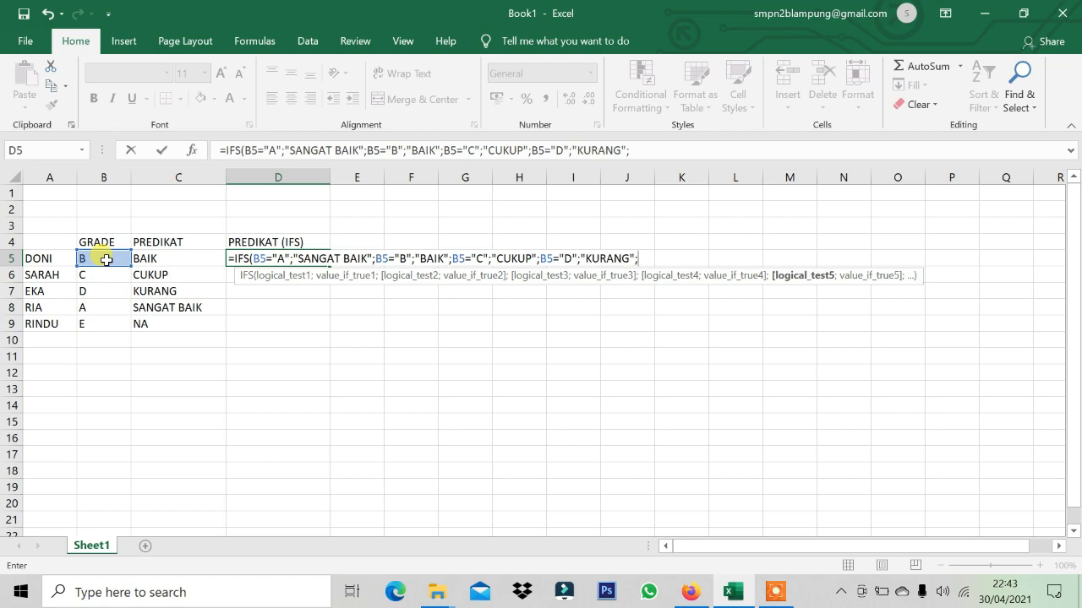
Complete the D5 IFS formula with a final TRUE condition that returns "NA" for any other grade
{"action": "type", "text": "TRUE"}
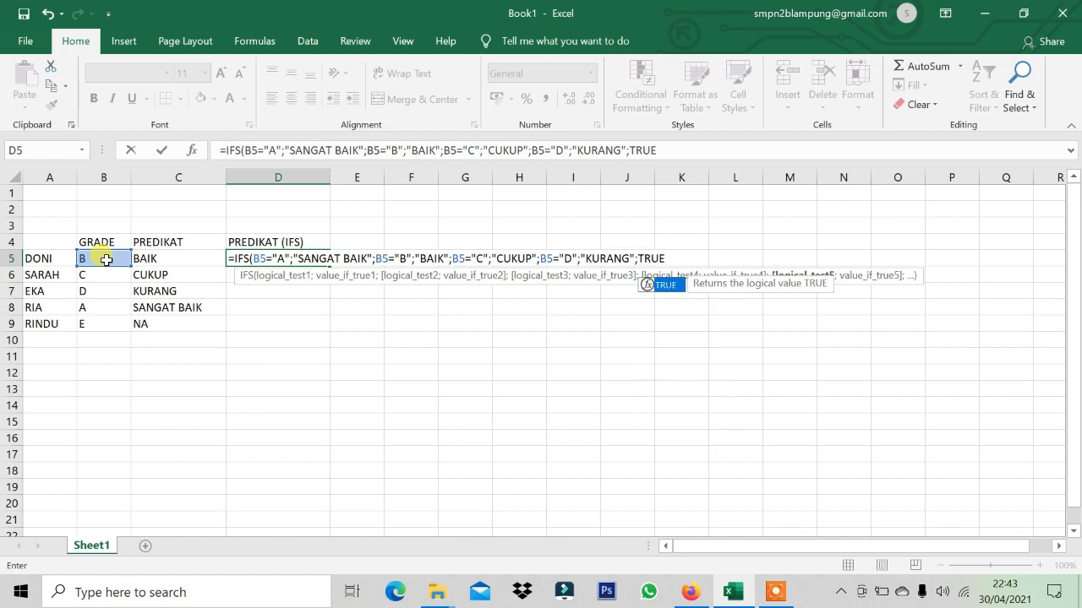
{"action": "type", "text": ";"}
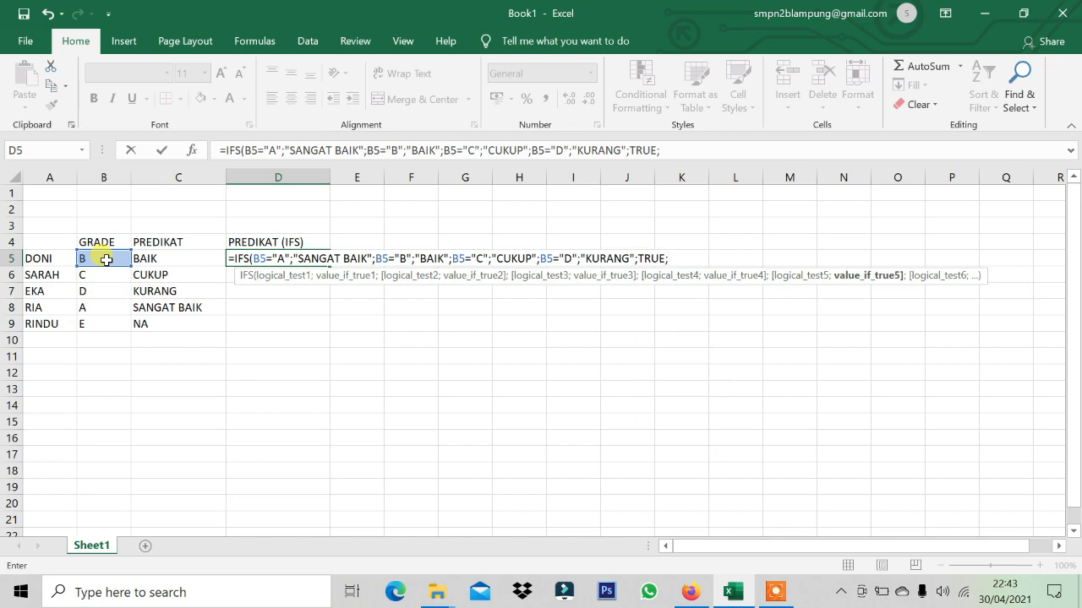
{"action": "type", "text": "\"NA\""}
{"action": "type", "text": ")"}
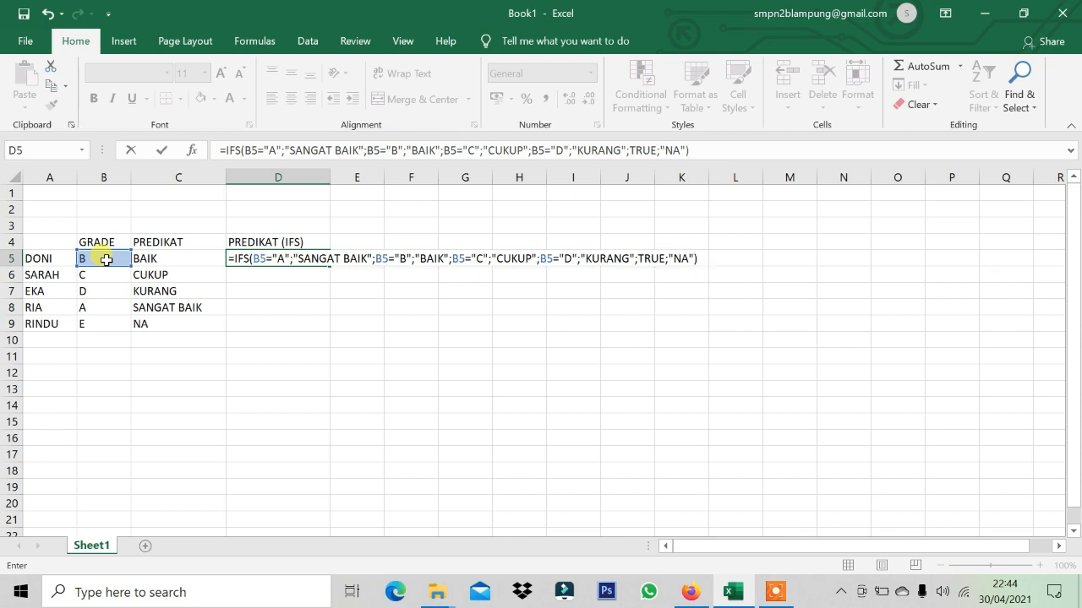
{"action": "key", "text": "Return"}
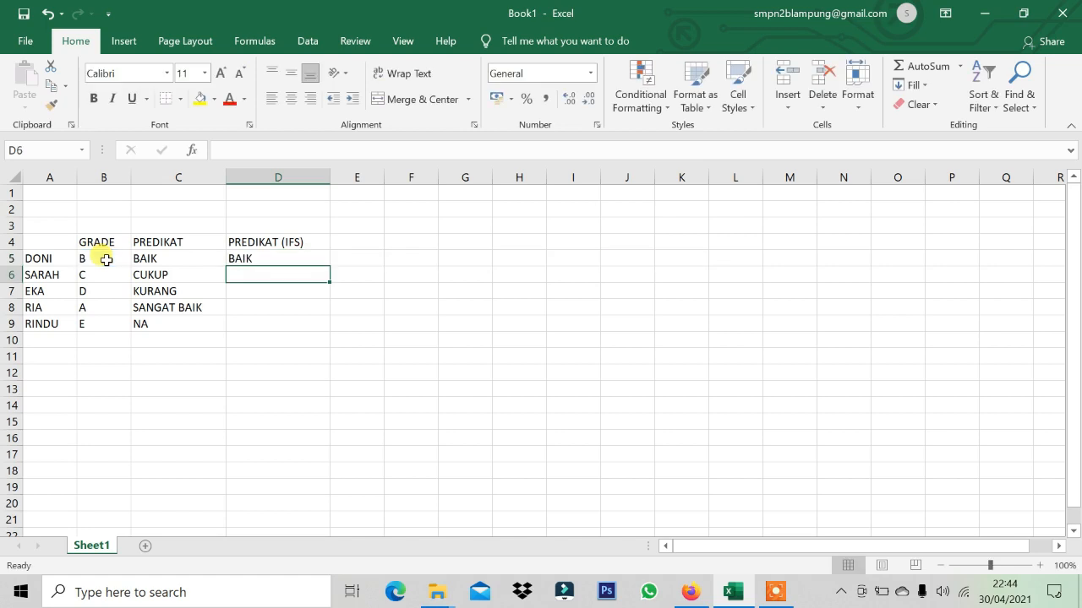
Fill the IFS formula from D5 down through D9 for the remaining students
{"action": "left_click", "coordinate": [269, 255]}
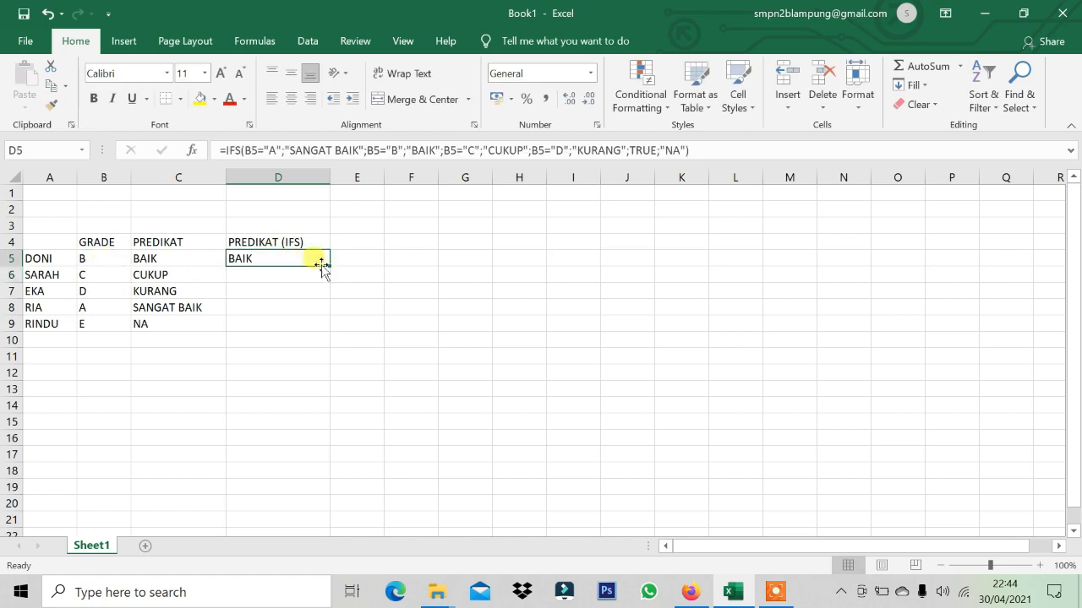
{"action": "double_click", "coordinate": [328, 265]}
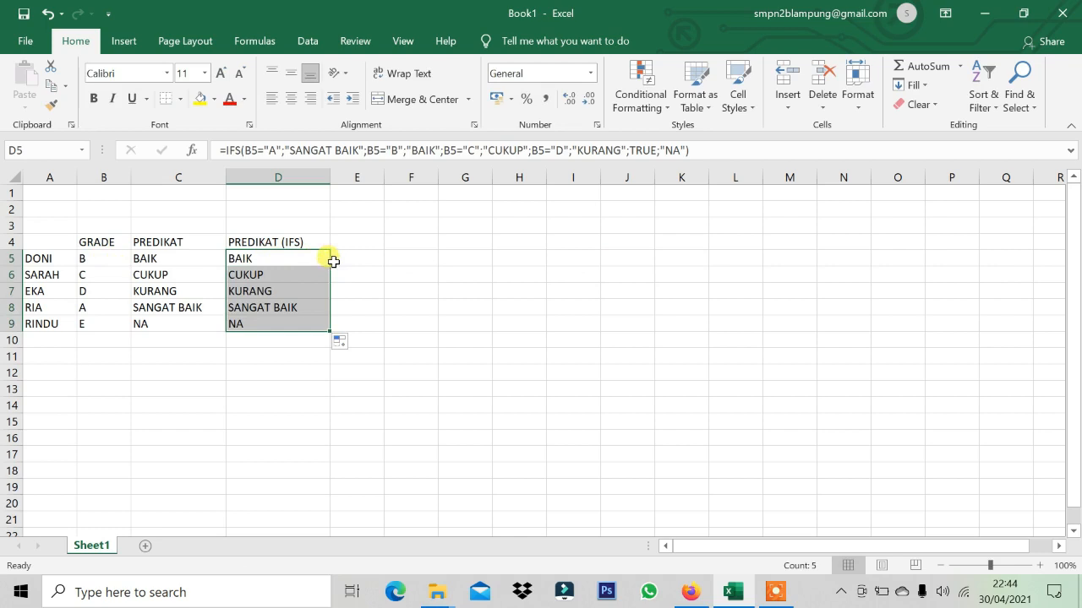
Compare the IFS formula in D5 with the nested IF formula in C5, leaving both as they are
{"action": "left_click", "coordinate": [309, 260]}
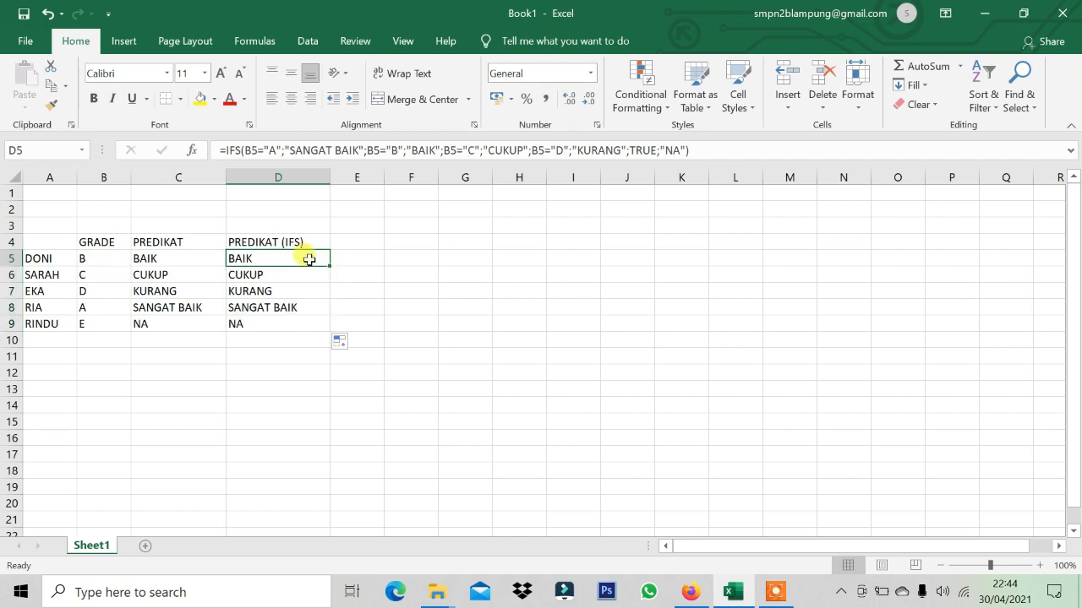
{"action": "double_click", "coordinate": [309, 260]}
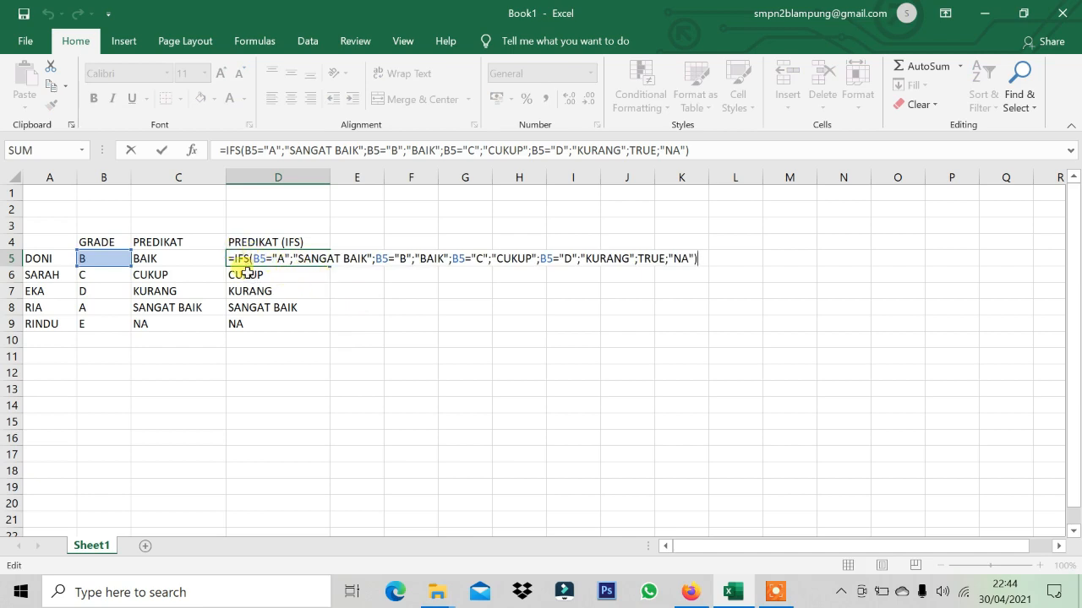
{"action": "key", "text": "Return"}
{"action": "key", "text": "Up"}
{"action": "key", "text": "Left"}
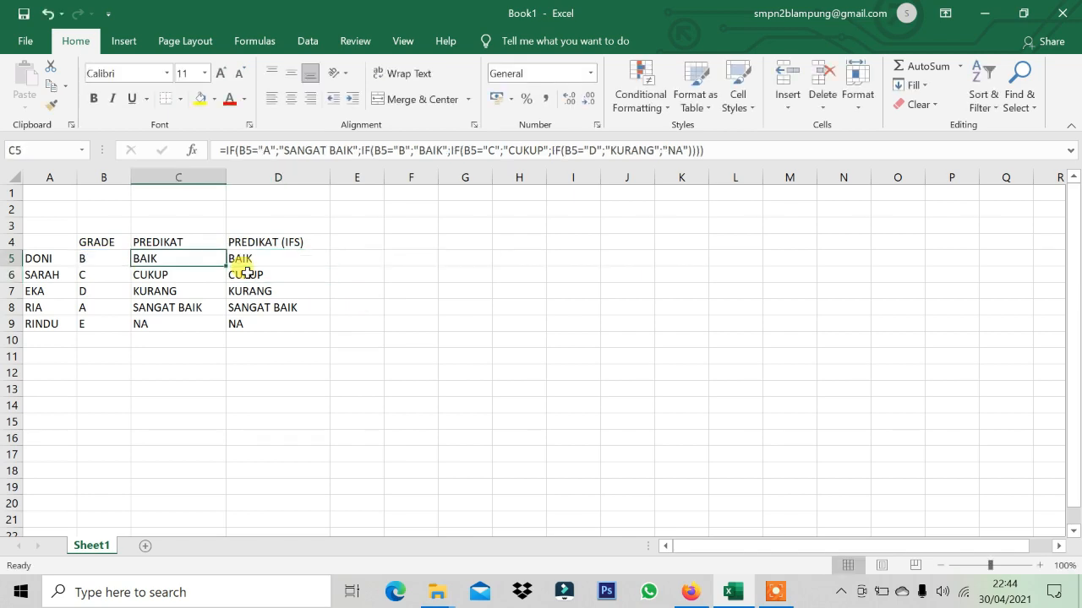
{"action": "key", "text": "F2"}
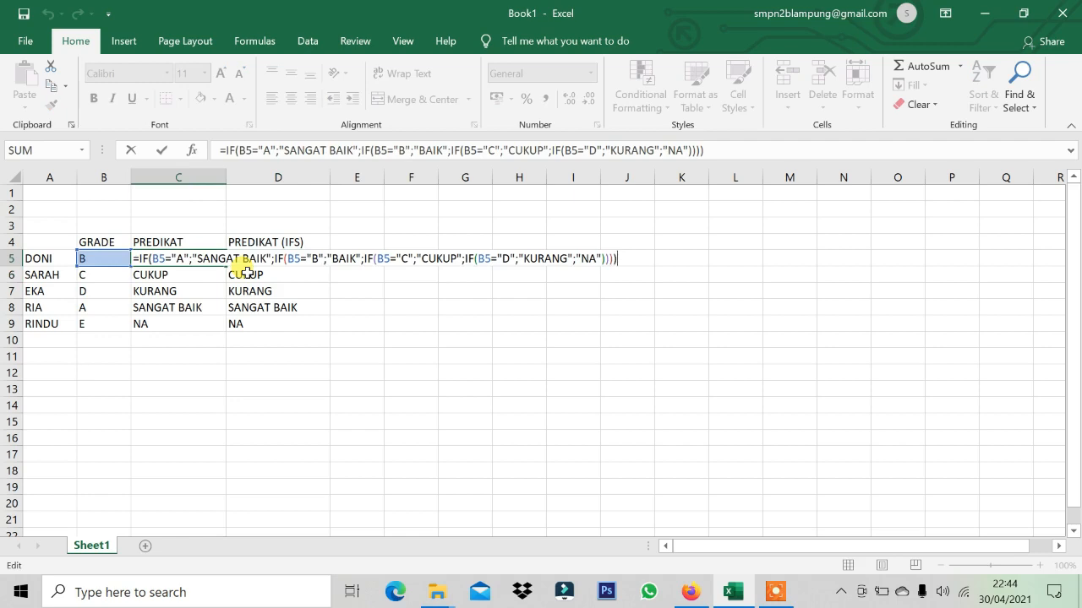
{"action": "key", "text": "Return"}
{"action": "key", "text": "Up"}
{"action": "key", "text": "Right"}
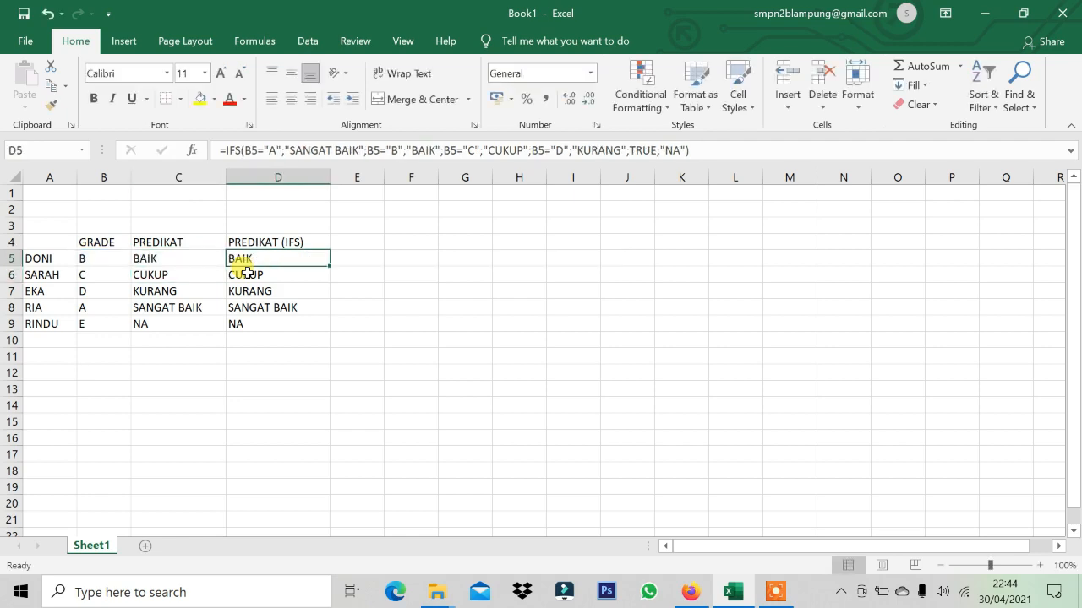
{"action": "key", "text": "F2"}
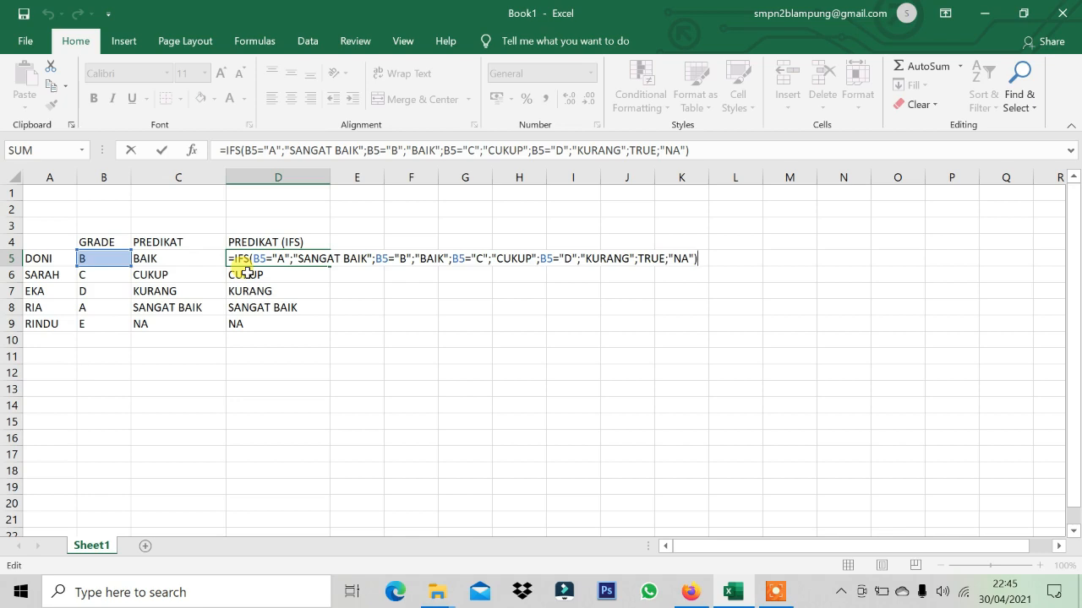
{"action": "key", "text": "Return"}
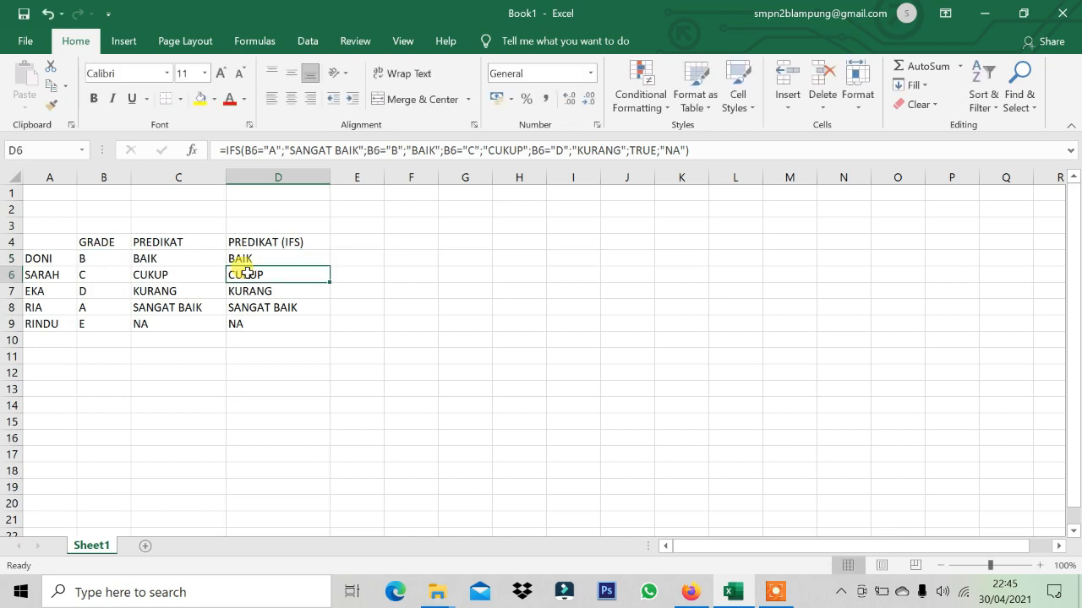